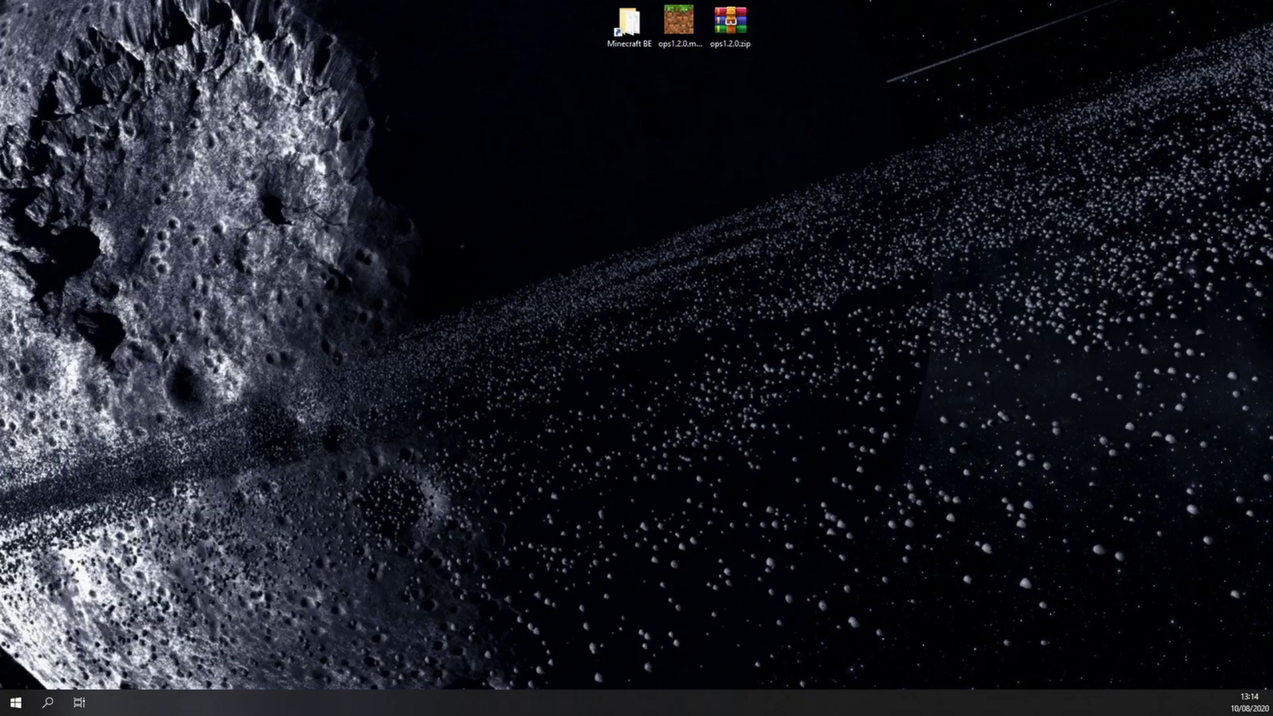
Step: Open the Minecraft BE folder shortcut from the desktop and show the full path of its LocalState folder
drag(626, 27, 482, 165)
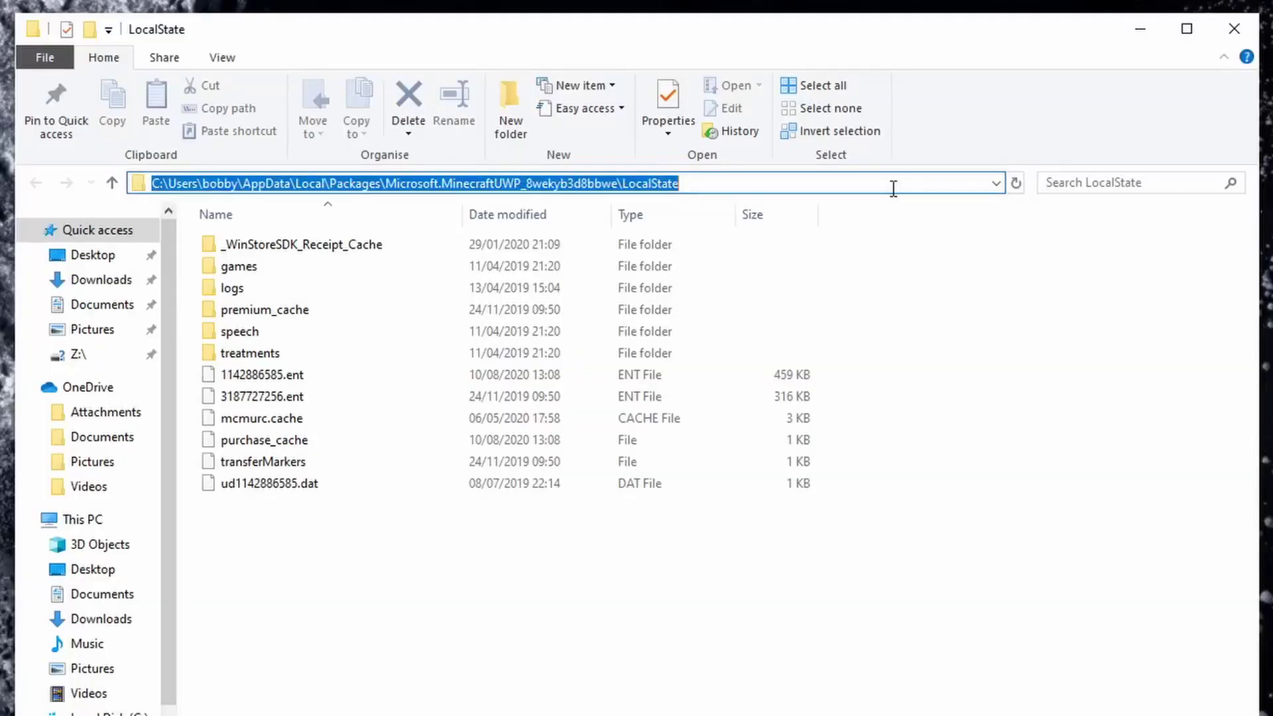
click(892, 183)
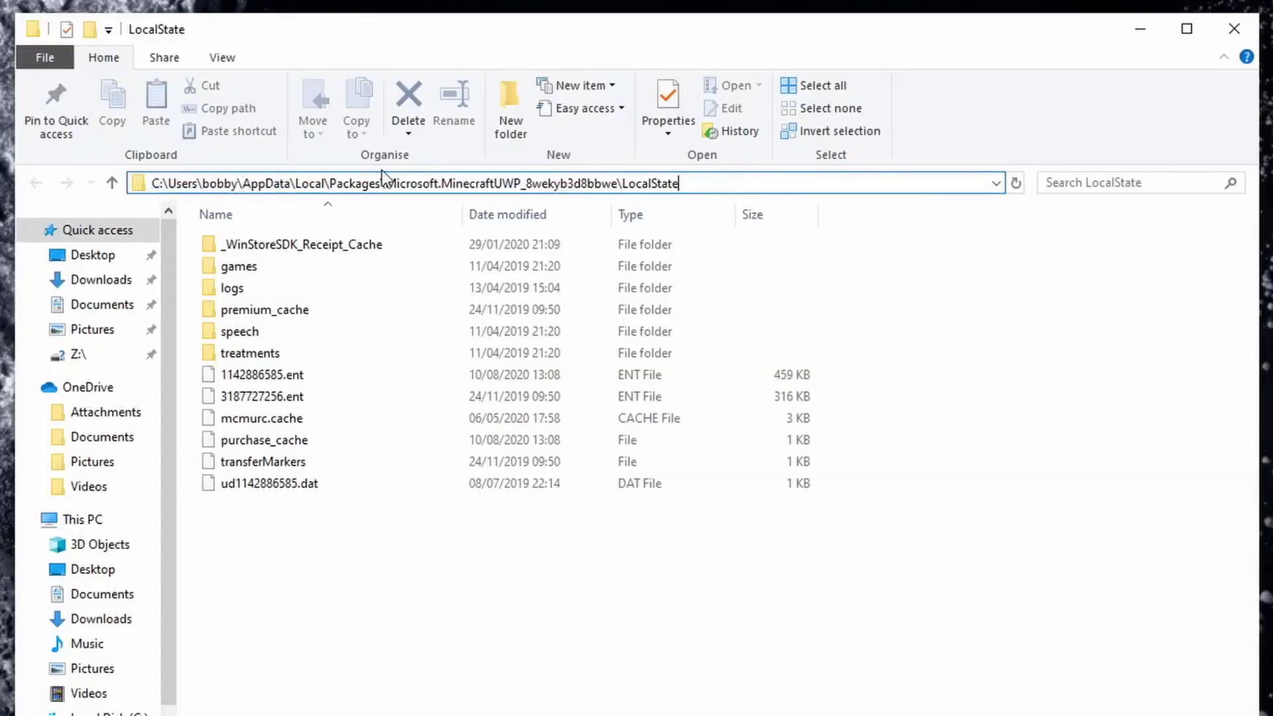
click(454, 603)
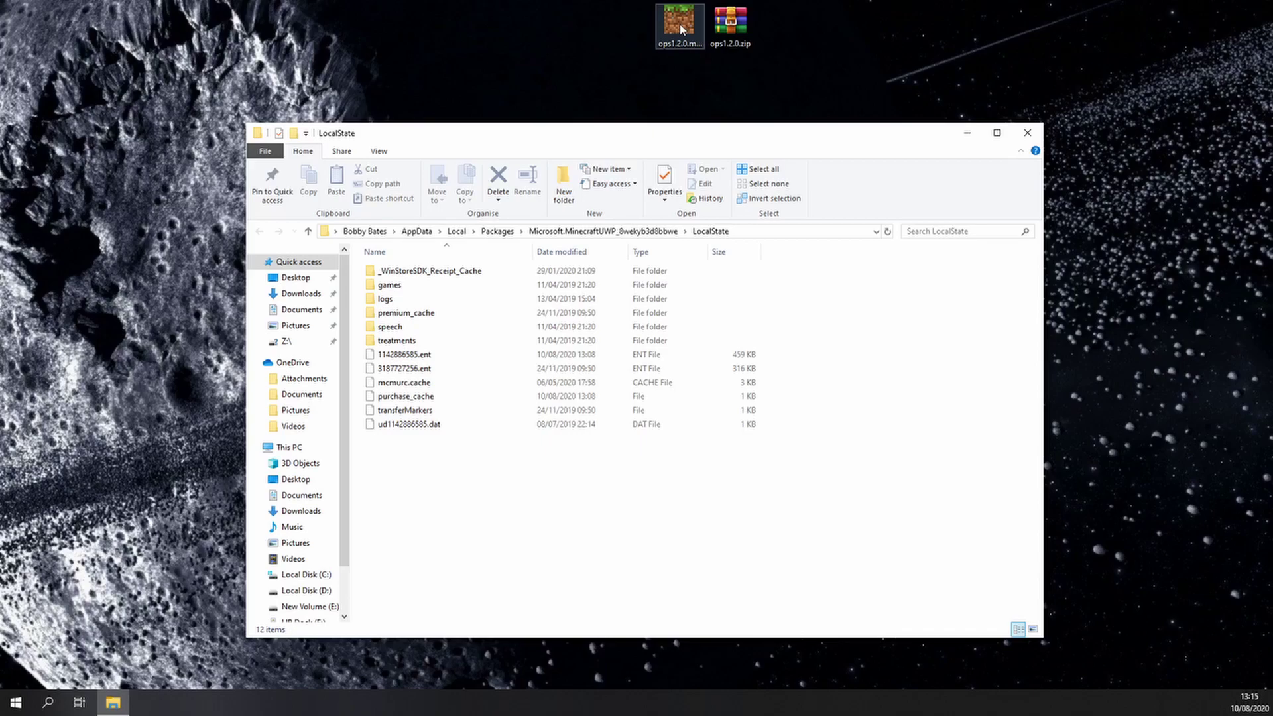
drag(566, 135, 571, 175)
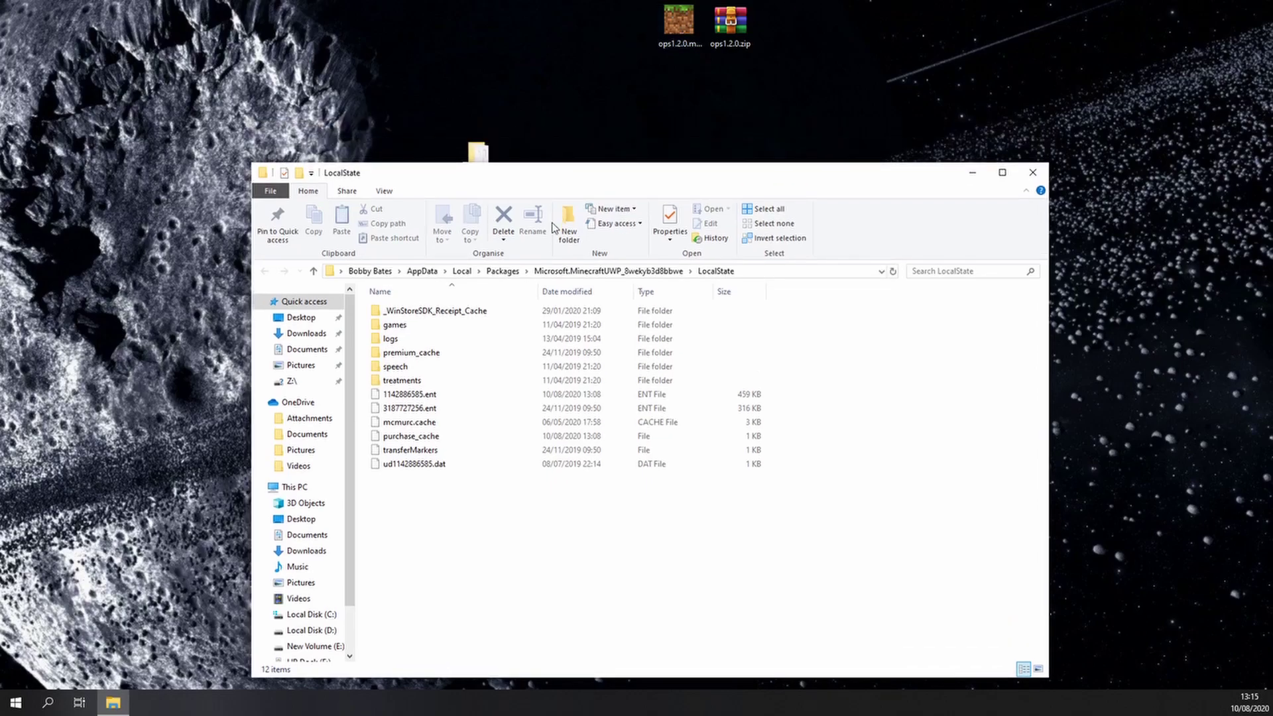
Step: Compare the ops1.2.0.mcpack and ops1.2.0.zip files on the desktop by their file extensions
click(678, 27)
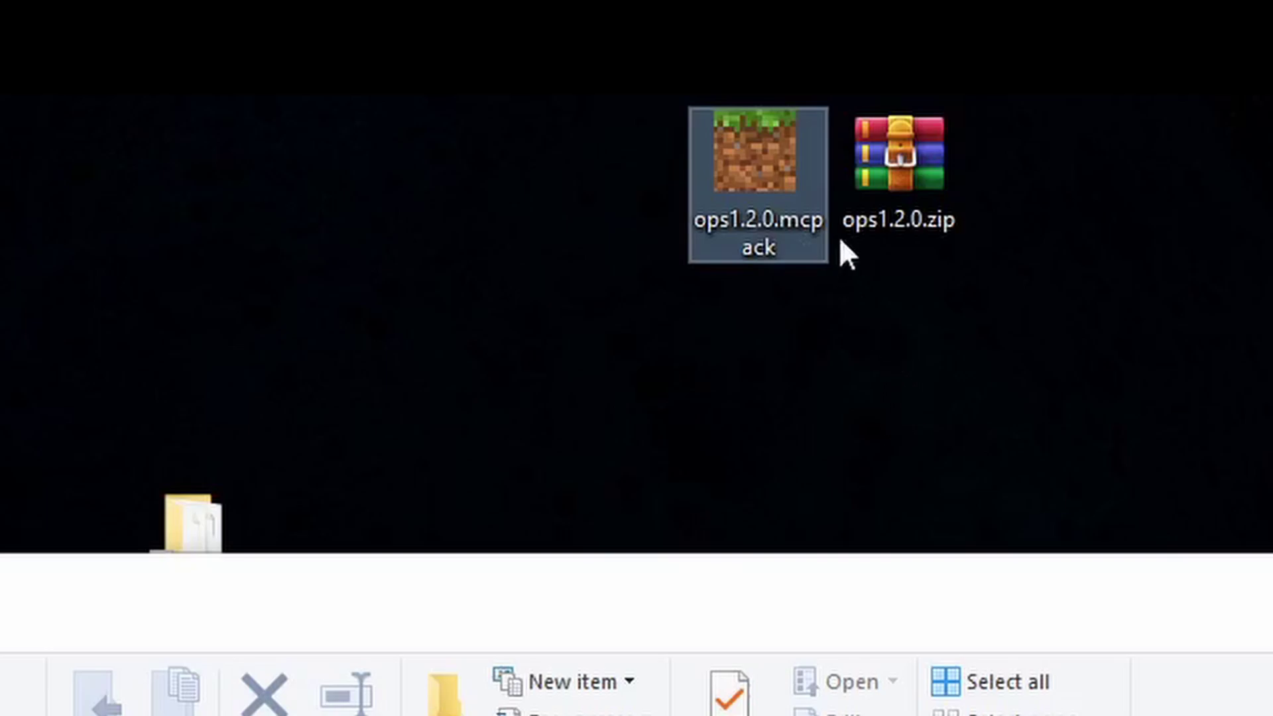
click(948, 220)
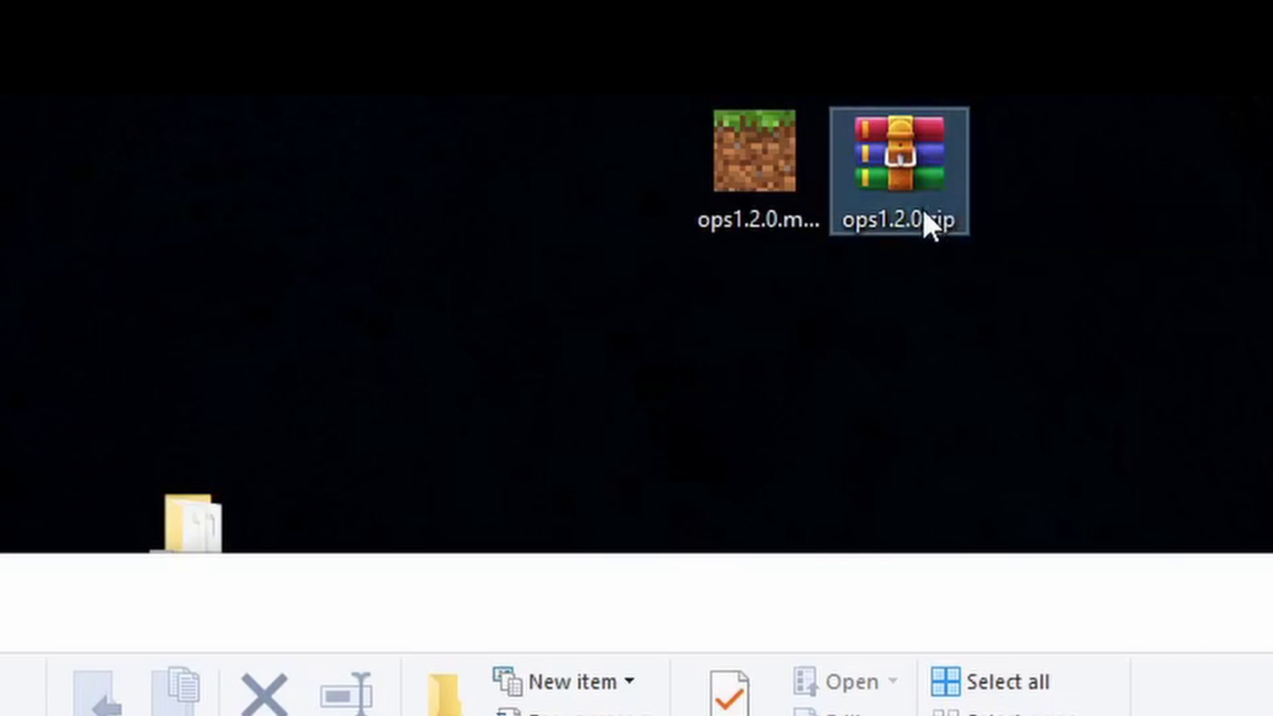
click(917, 276)
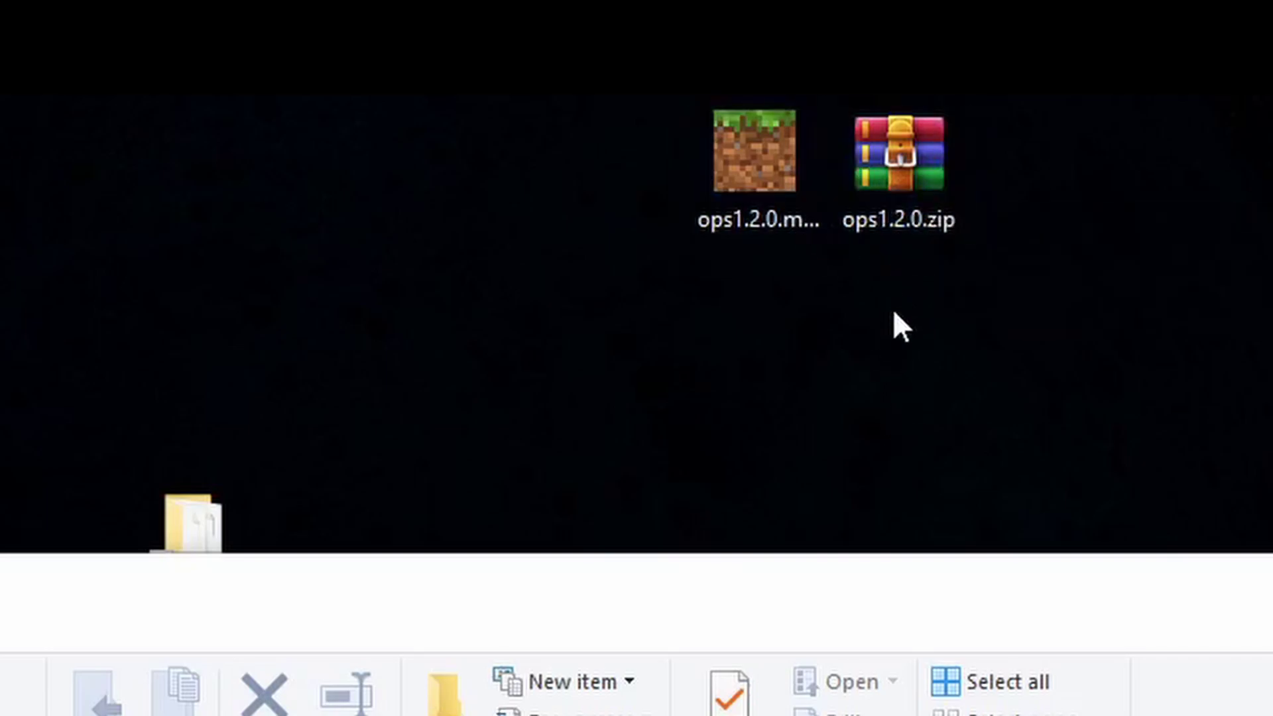
click(740, 167)
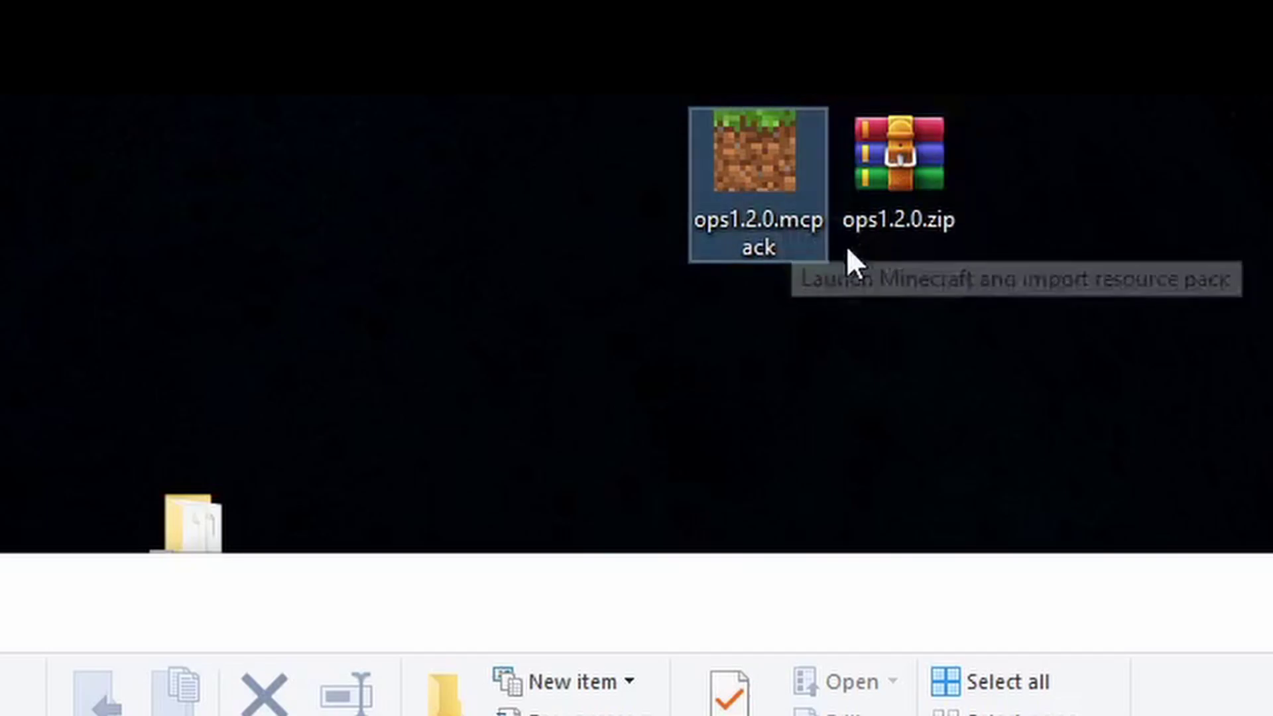
double_click(880, 217)
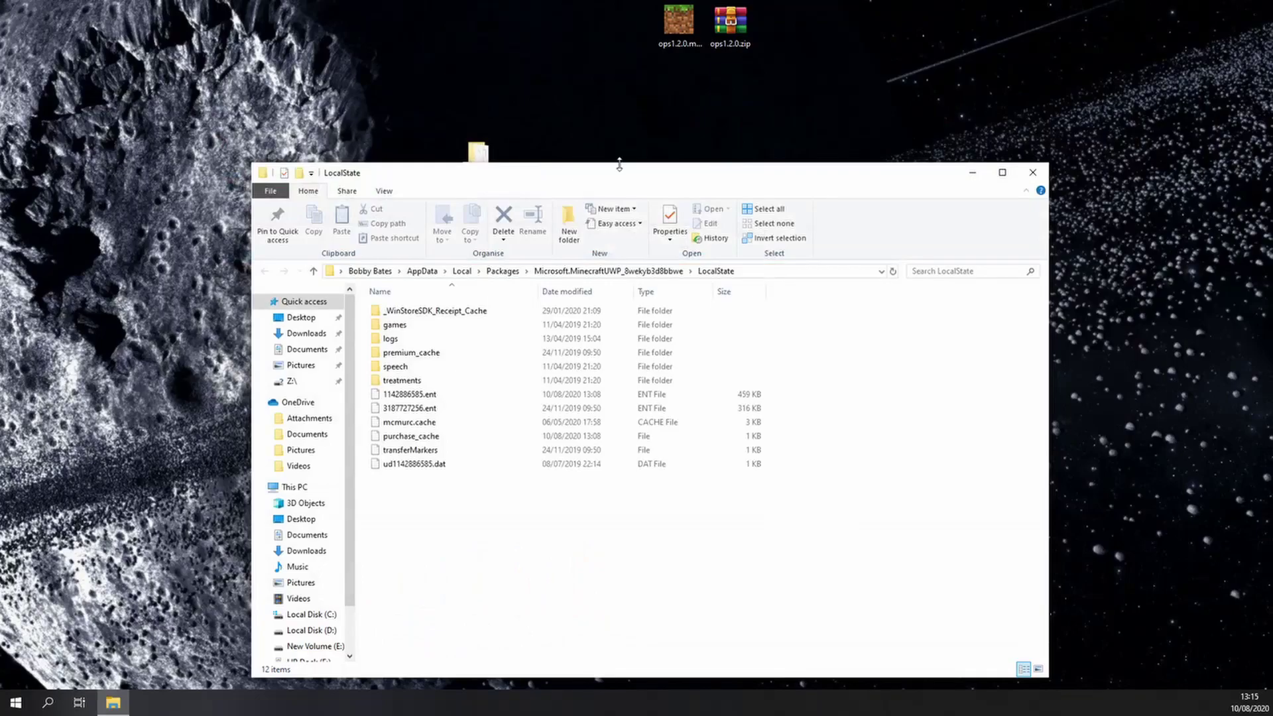
Step: Go from the LocalState folder into games and open the com.mojang folder
drag(625, 176, 638, 219)
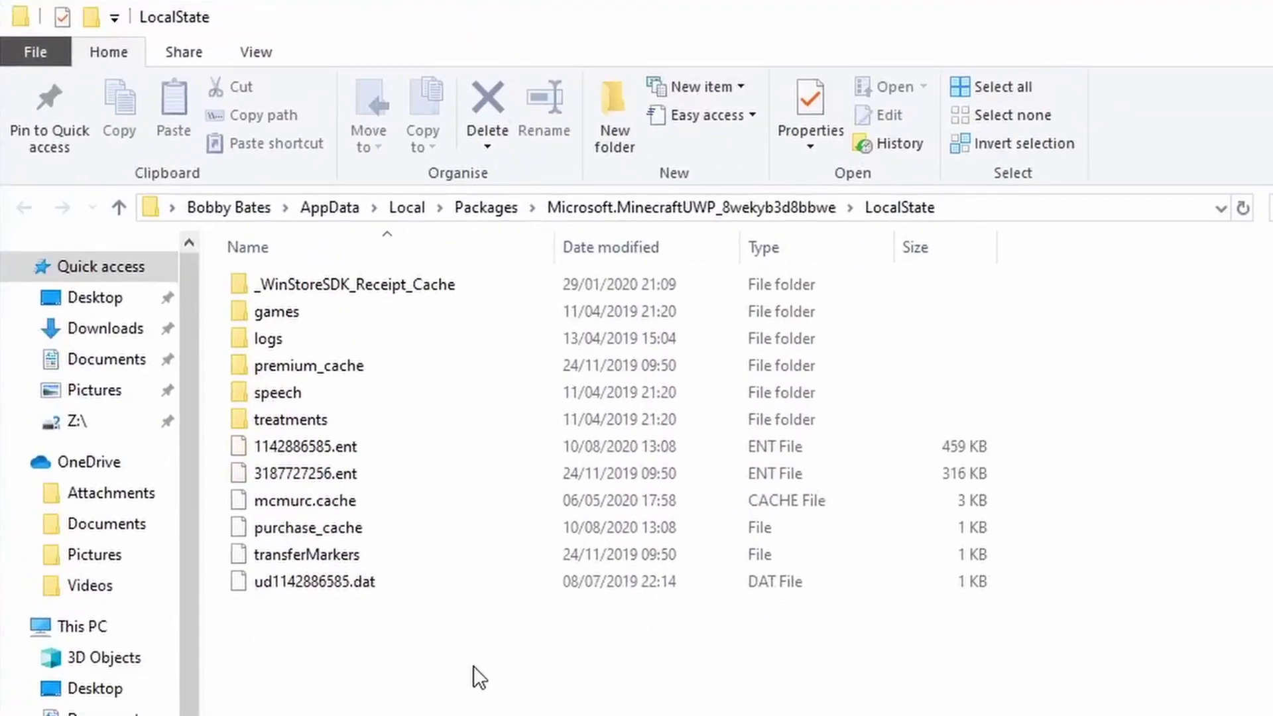
double_click(266, 311)
click(273, 286)
double_click(273, 288)
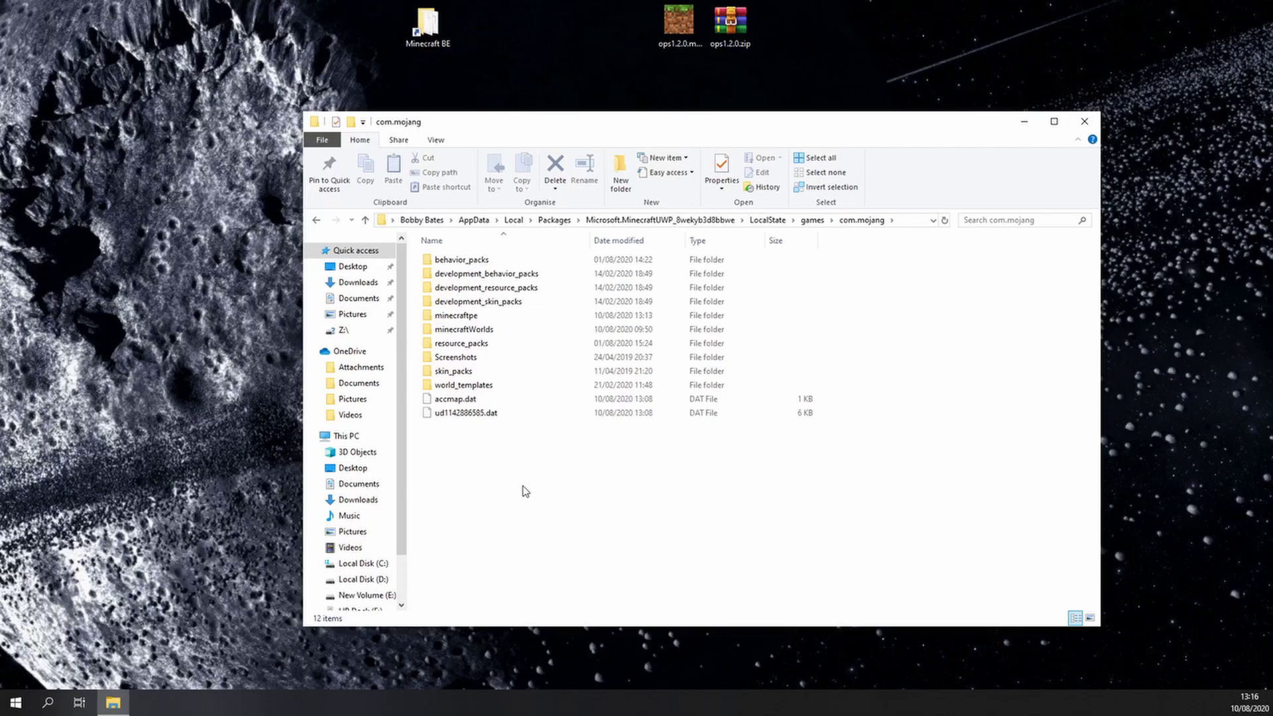
click(812, 220)
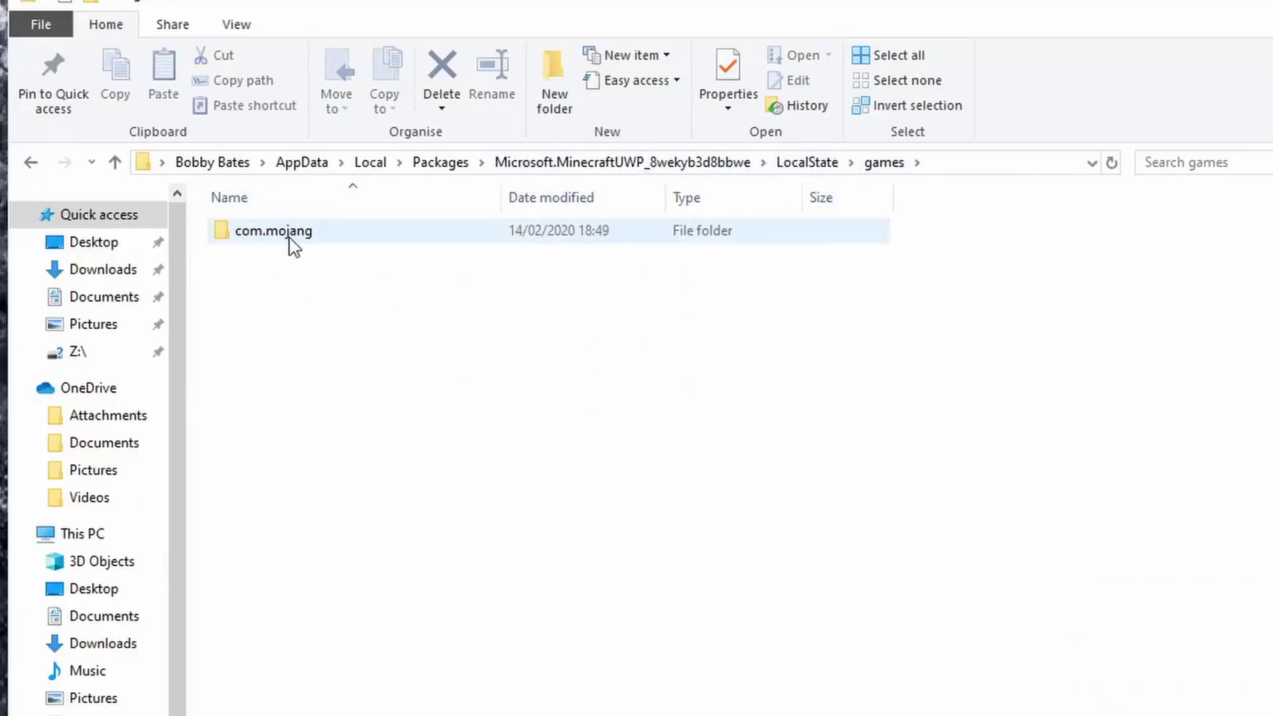
double_click(292, 245)
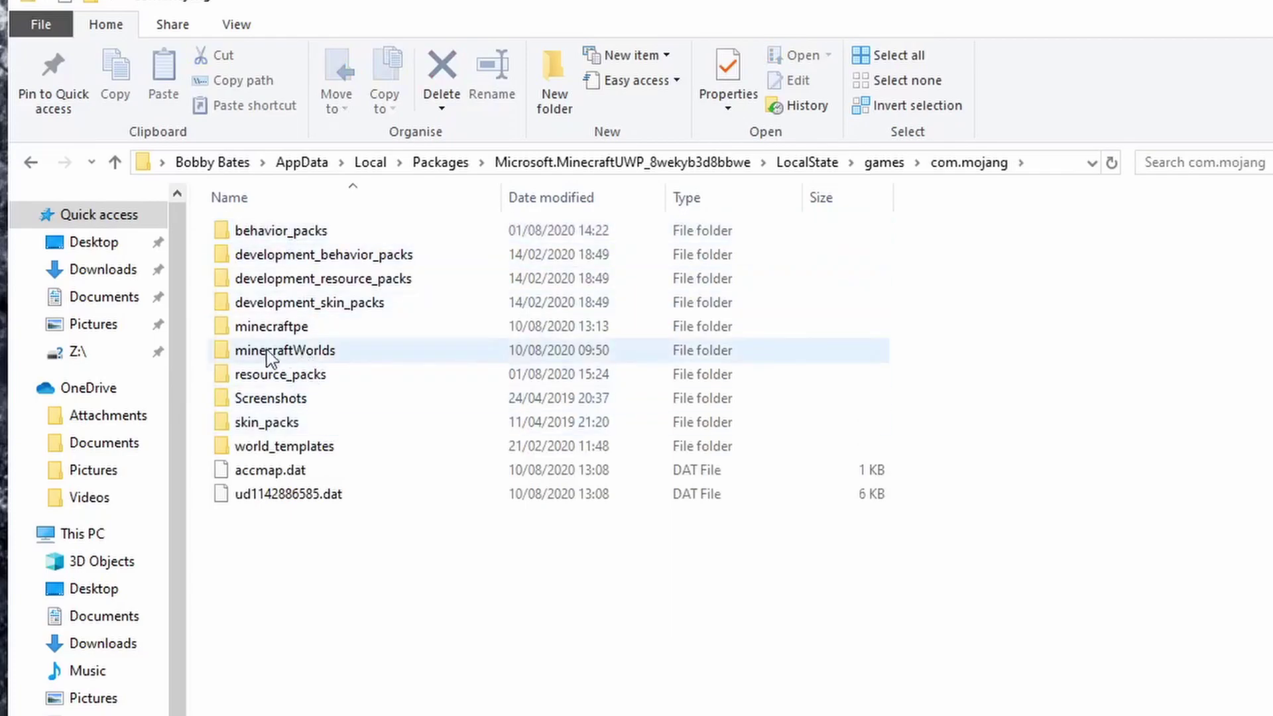
Step: Open minecraftWorlds and enter the most recently modified world folder, TwoxXzwQBAA=
double_click(290, 351)
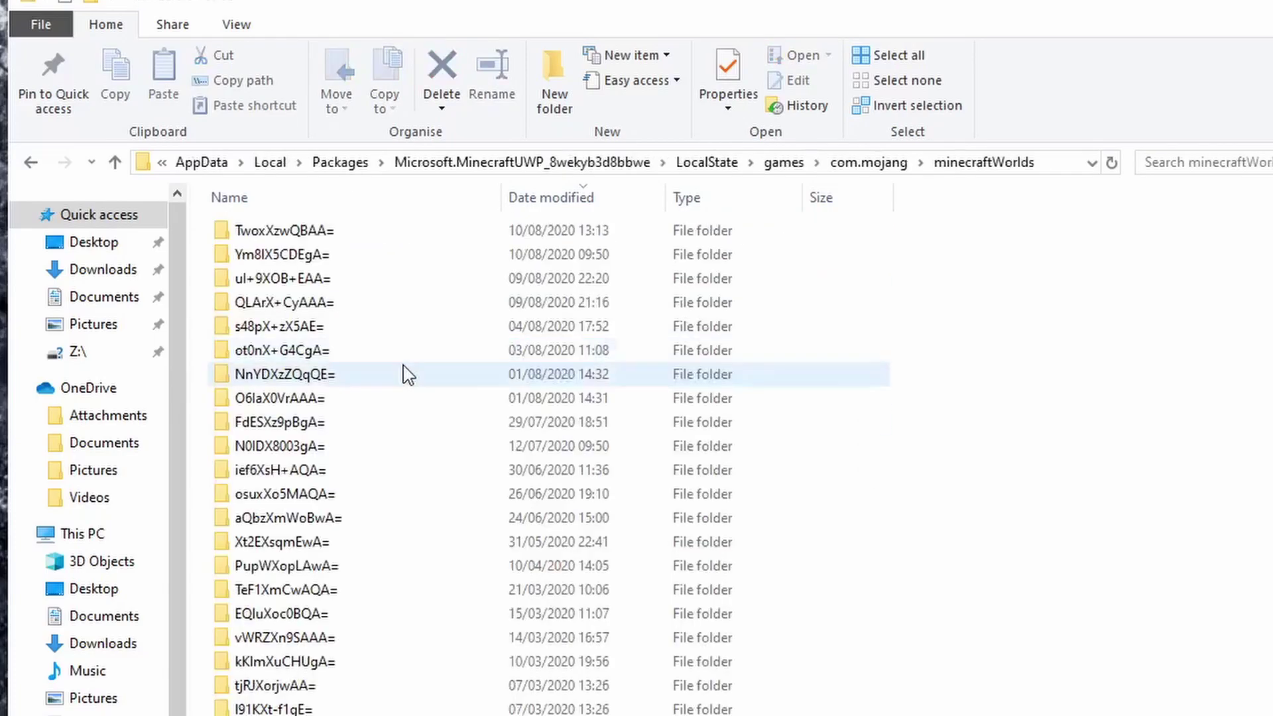
click(282, 239)
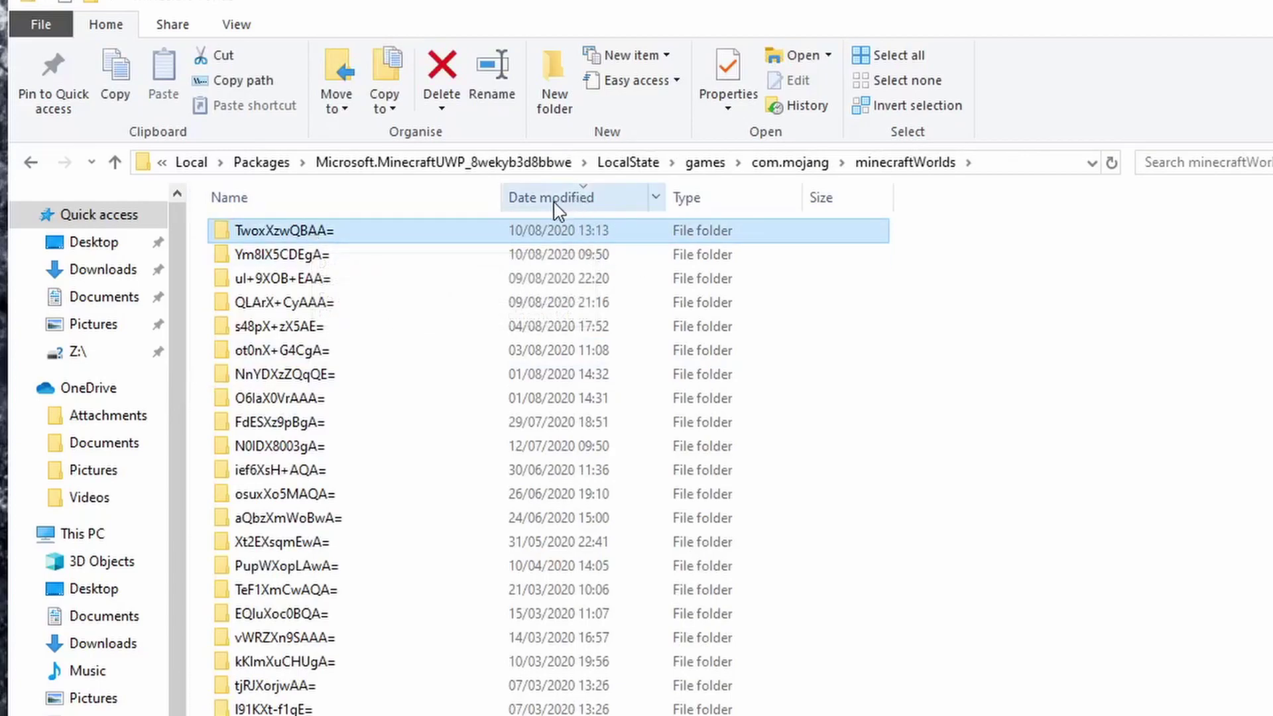
double_click(272, 232)
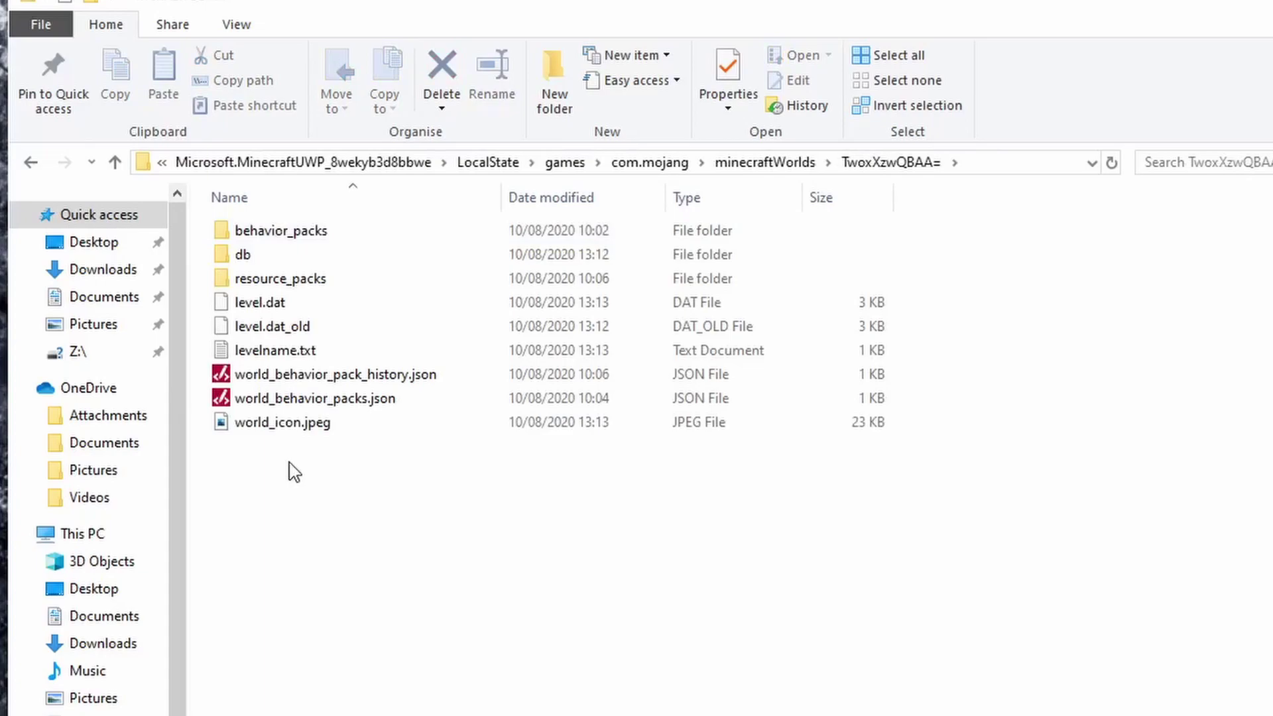
Step: Read the world's name in levelname.txt and close the file
click(276, 353)
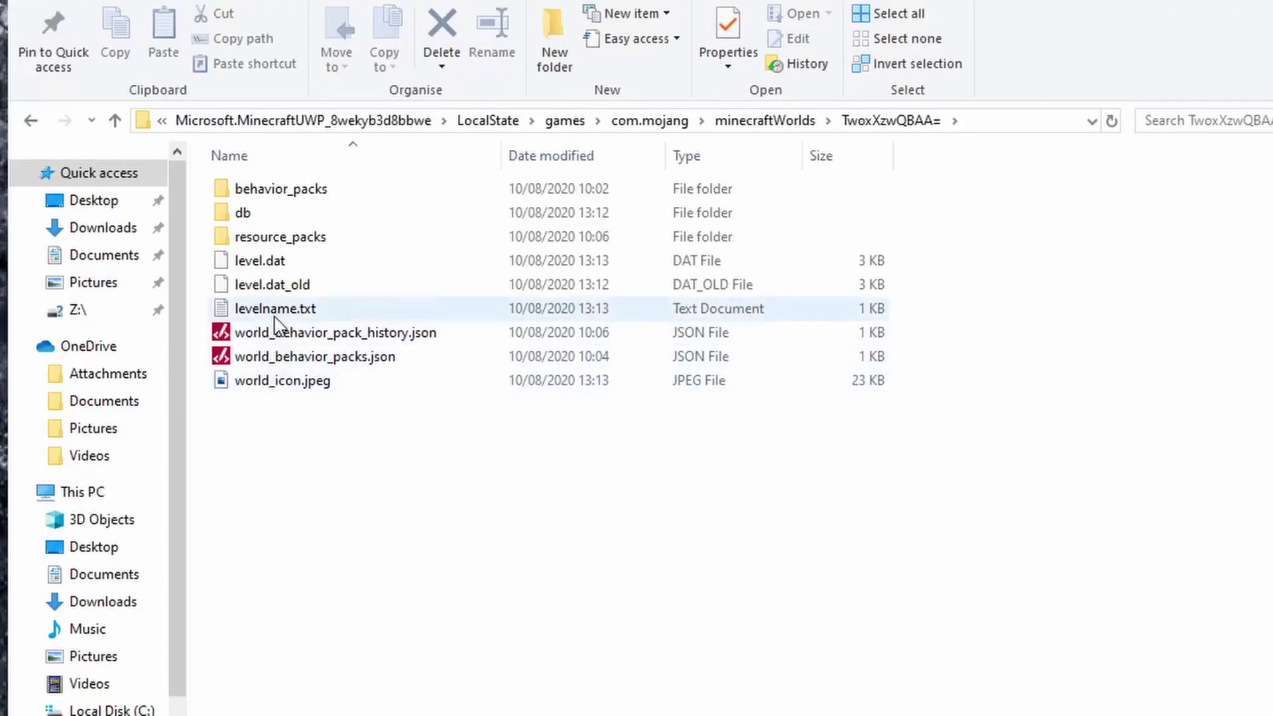
double_click(459, 331)
drag(231, 80, 460, 111)
click(62, 70)
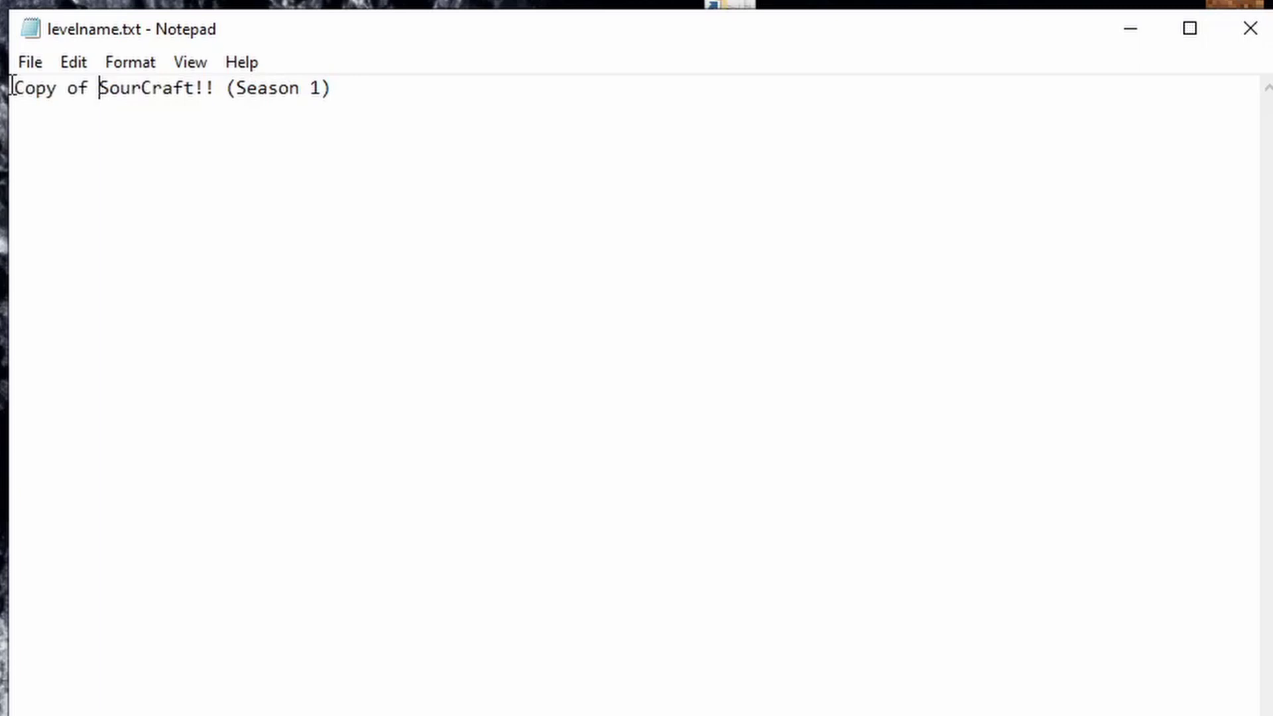
click(463, 110)
click(1244, 33)
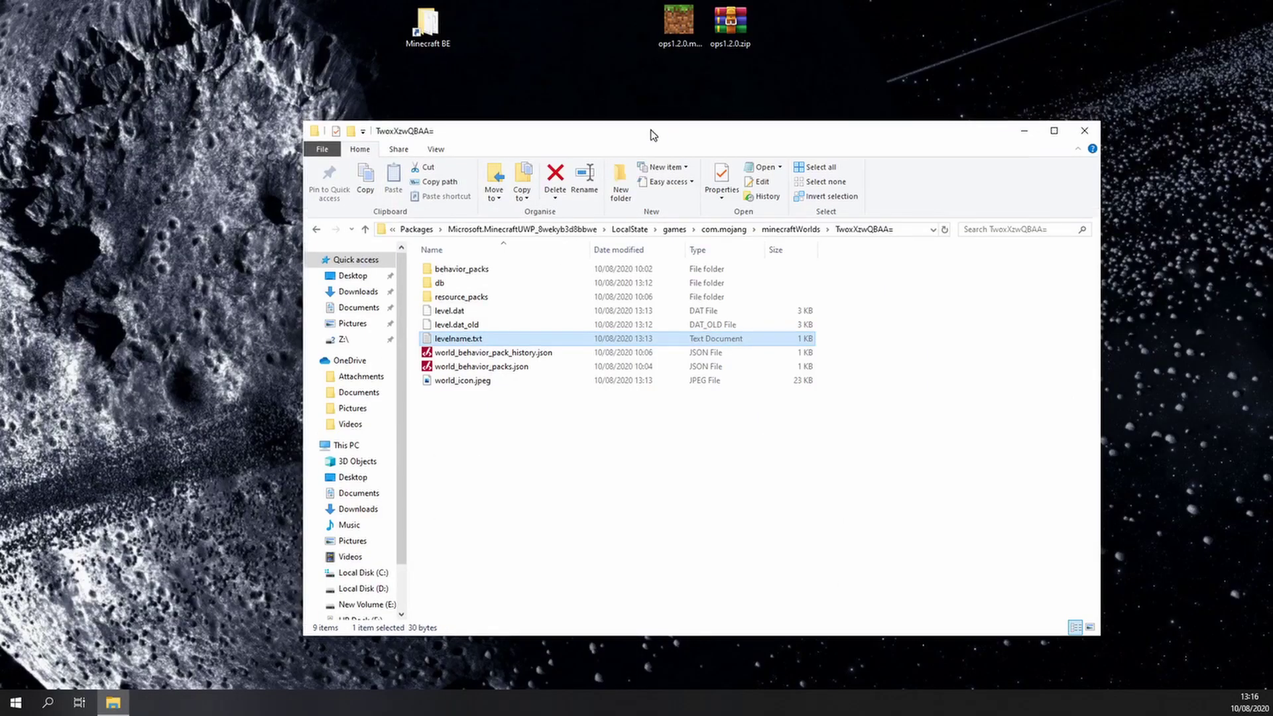
Step: Open the behavior_packs folder inside the TwoxXzwQBAA= world folder
click(582, 419)
click(443, 271)
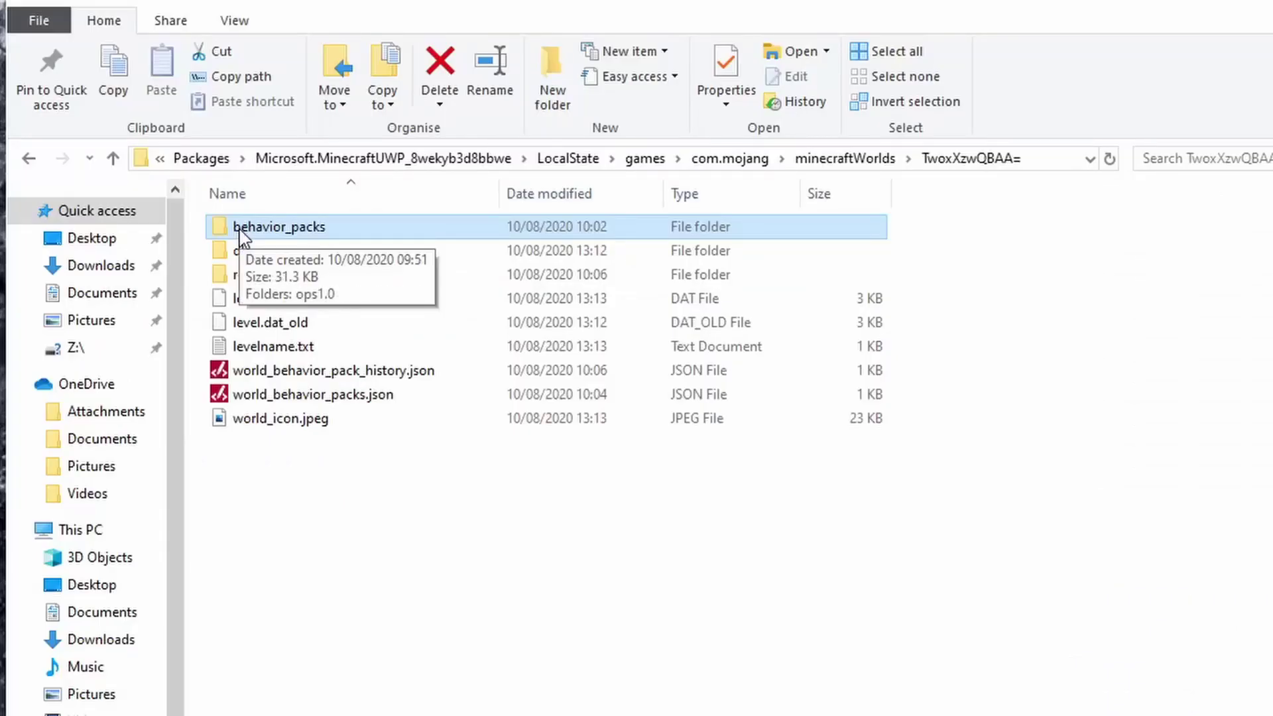
right_click(317, 553)
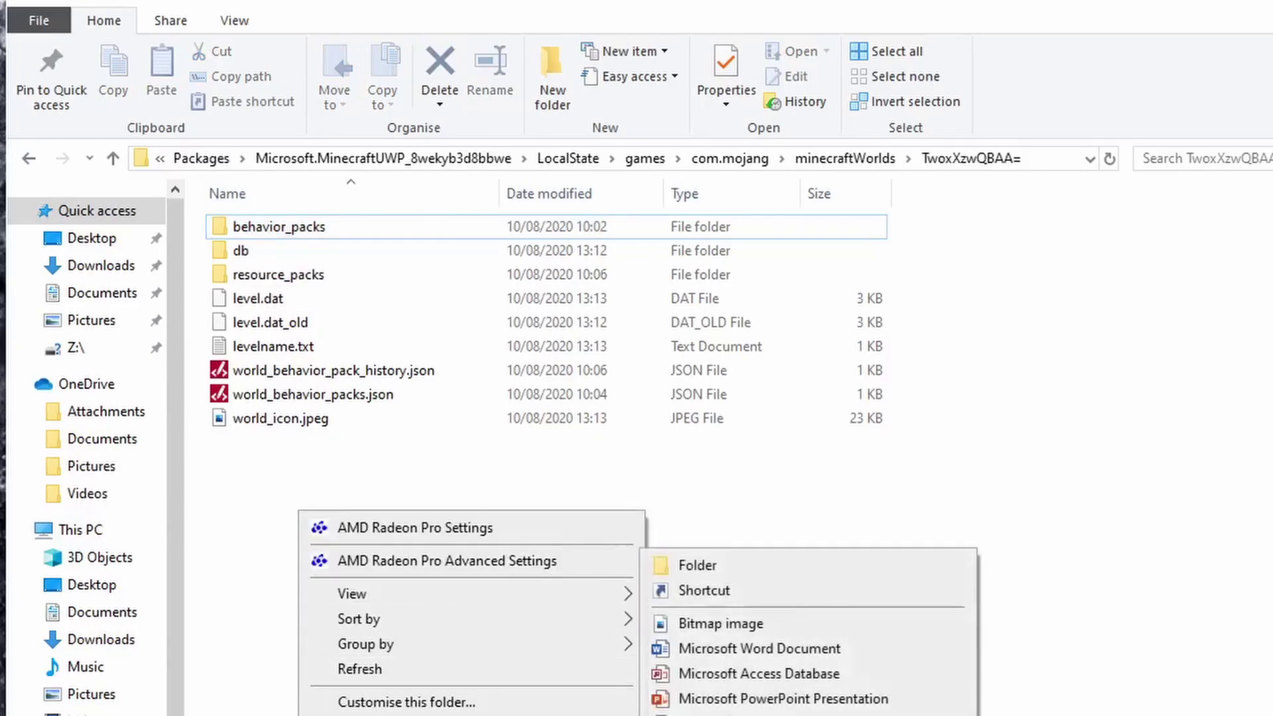
click(232, 497)
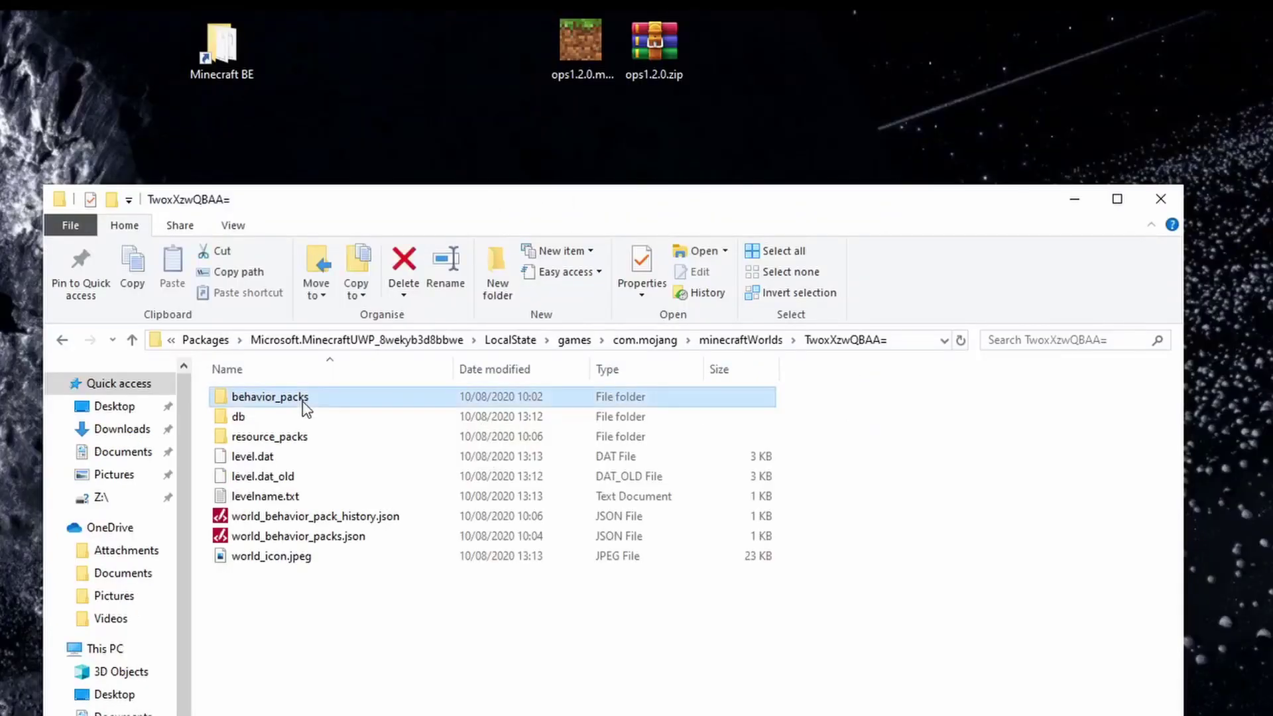
double_click(322, 233)
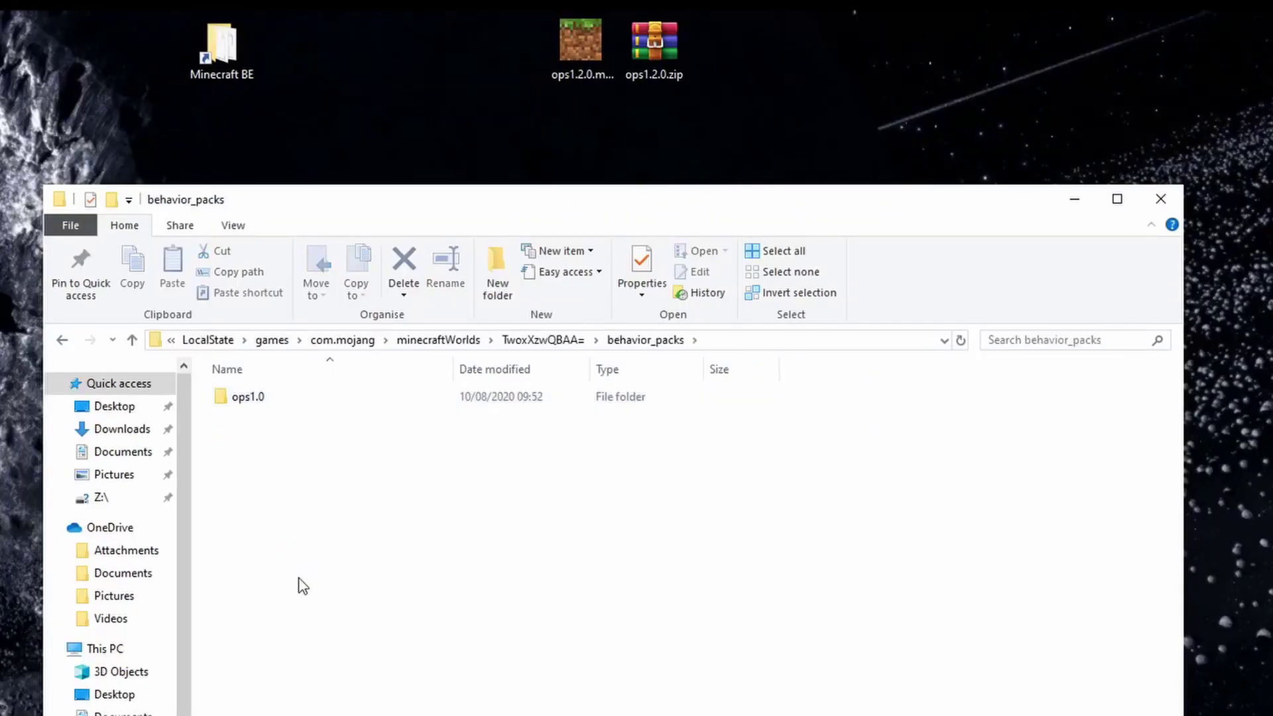
Step: Open the ops1.2.0.zip archive, compare its ops1.0 folder with the world's behavior_packs contents, and close the archive
click(655, 45)
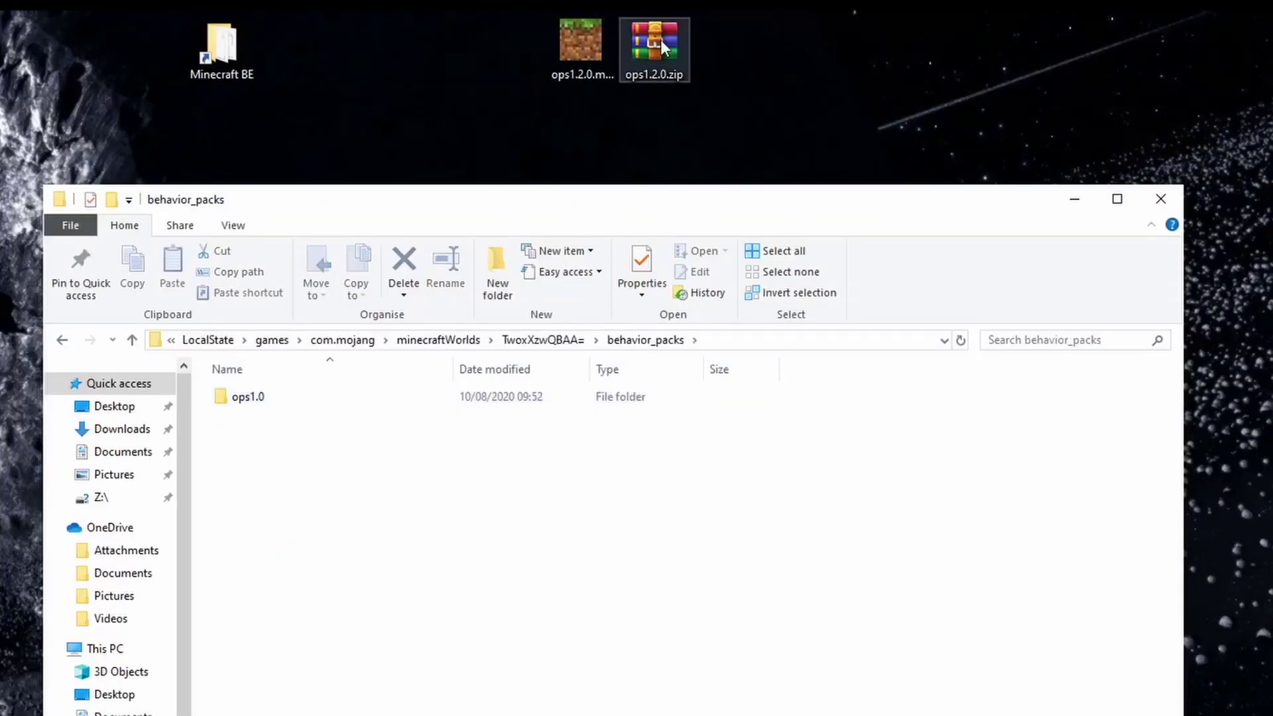
click(661, 40)
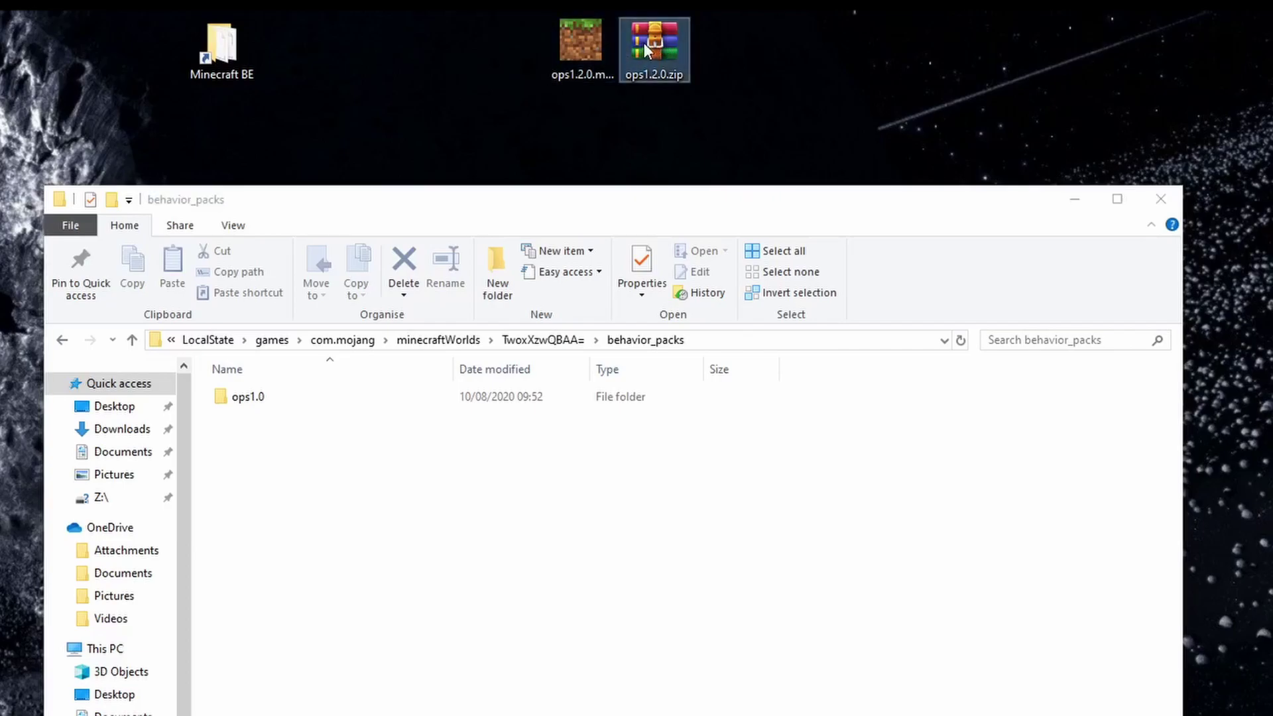
double_click(653, 39)
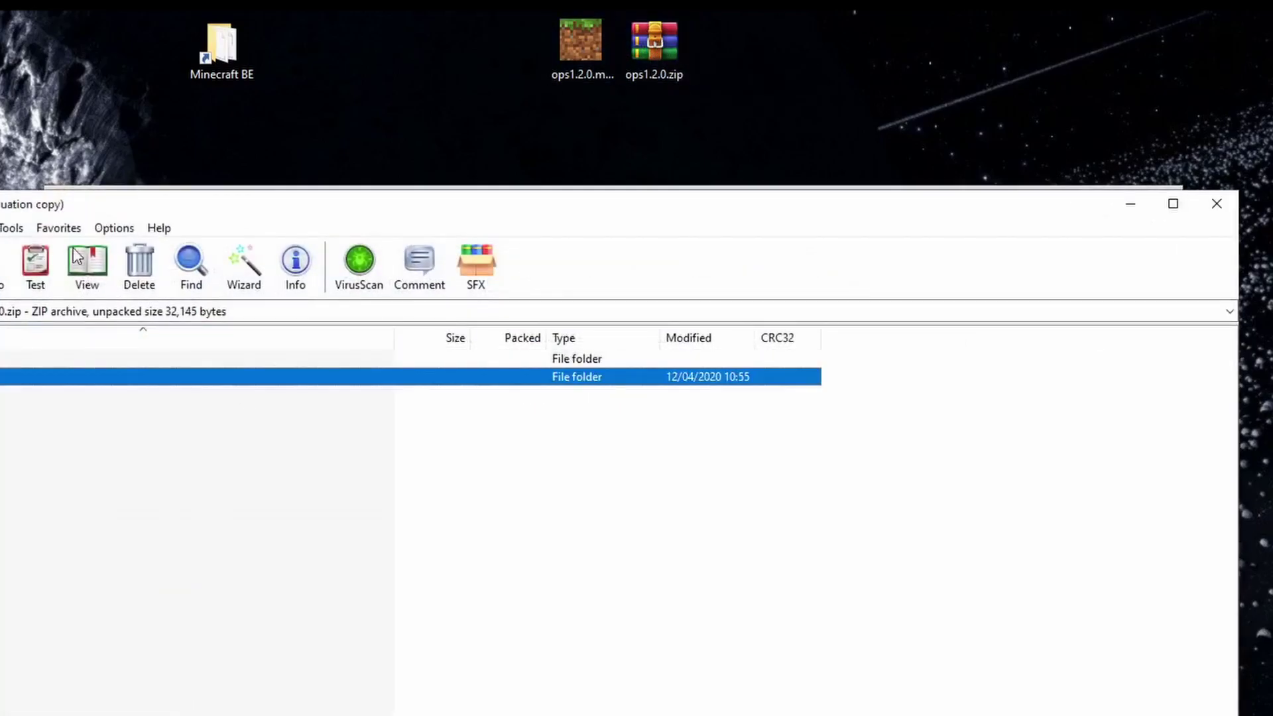
drag(103, 214, 641, 314)
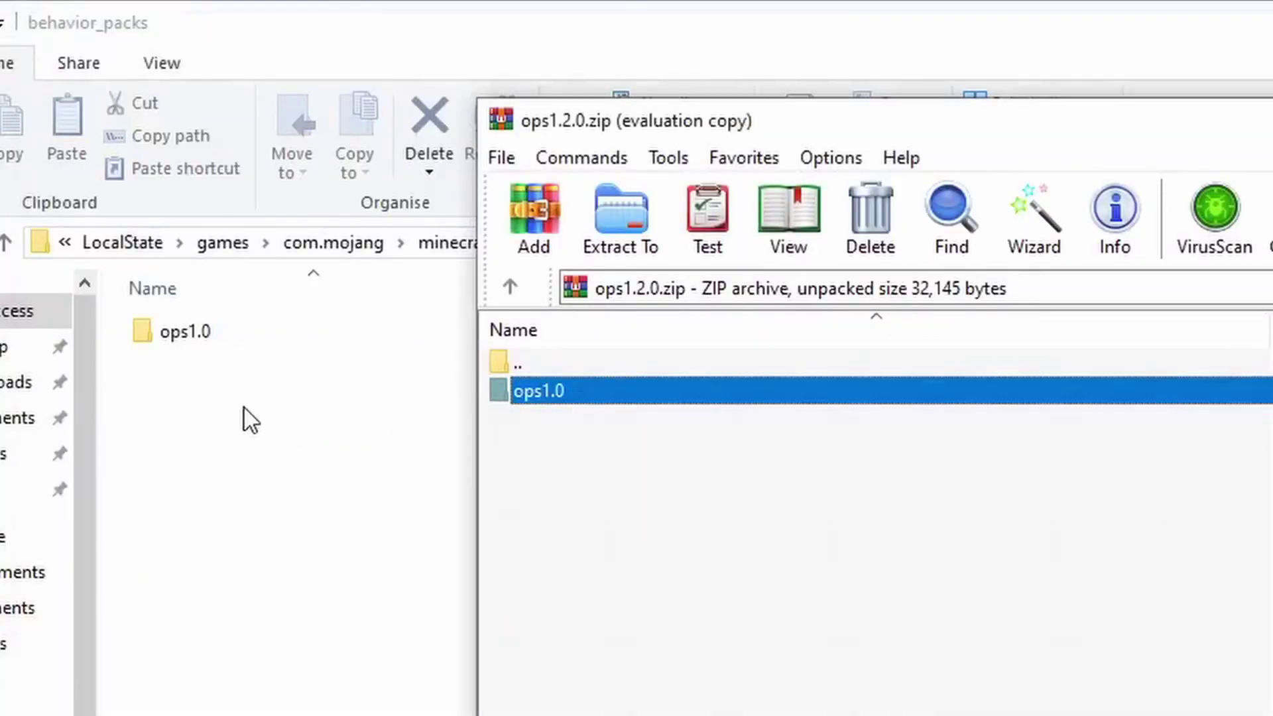
drag(1269, 122, 1015, 131)
click(1231, 177)
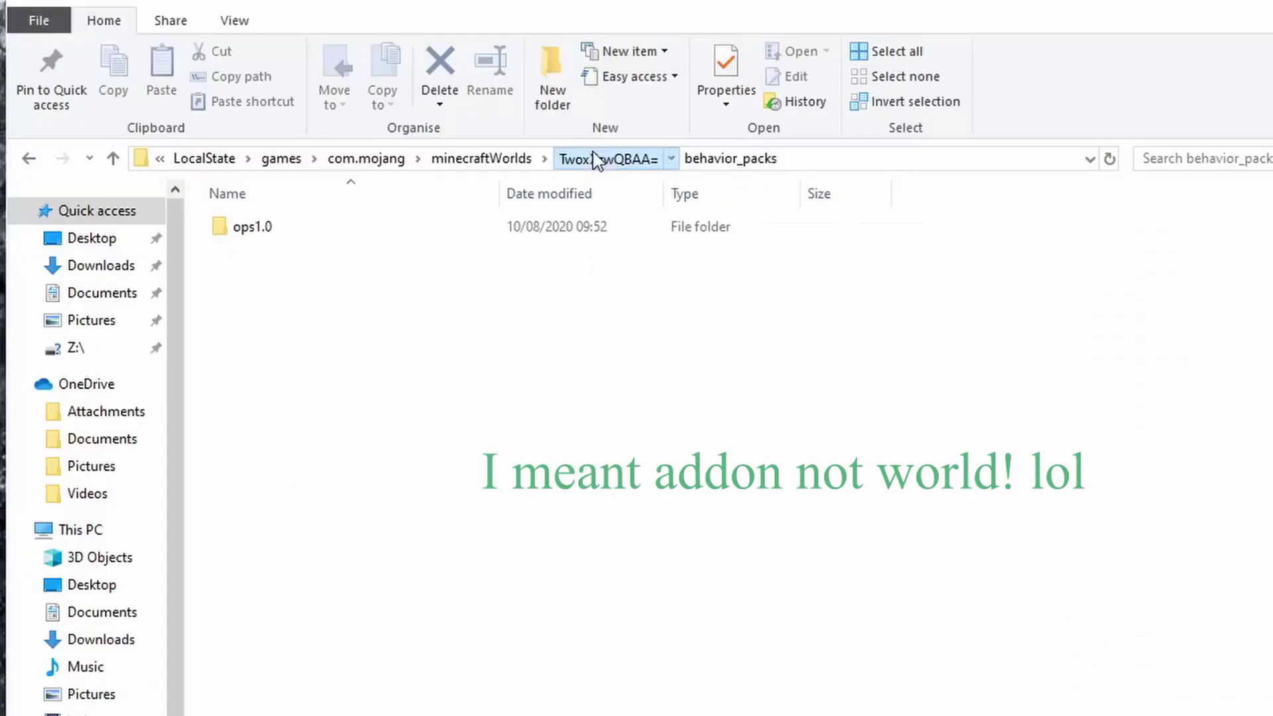
Step: Go back up to com.mojang and open its own behavior_packs folder
click(653, 229)
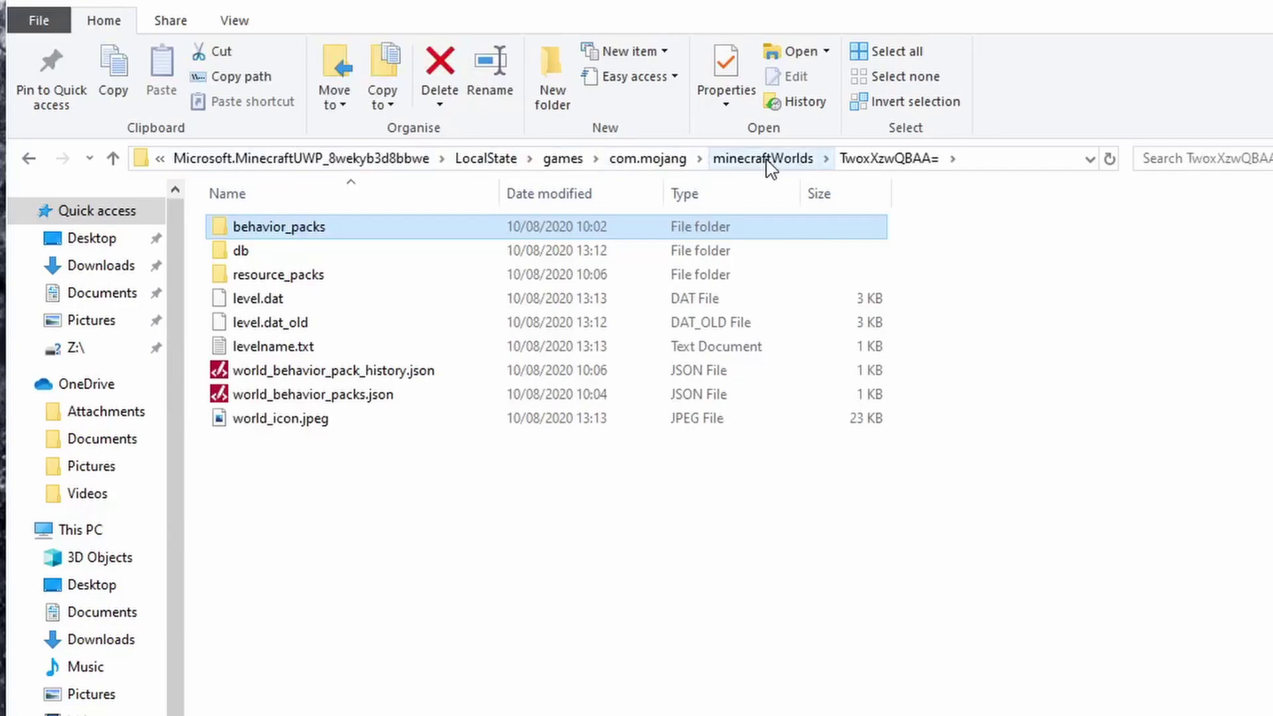
click(770, 162)
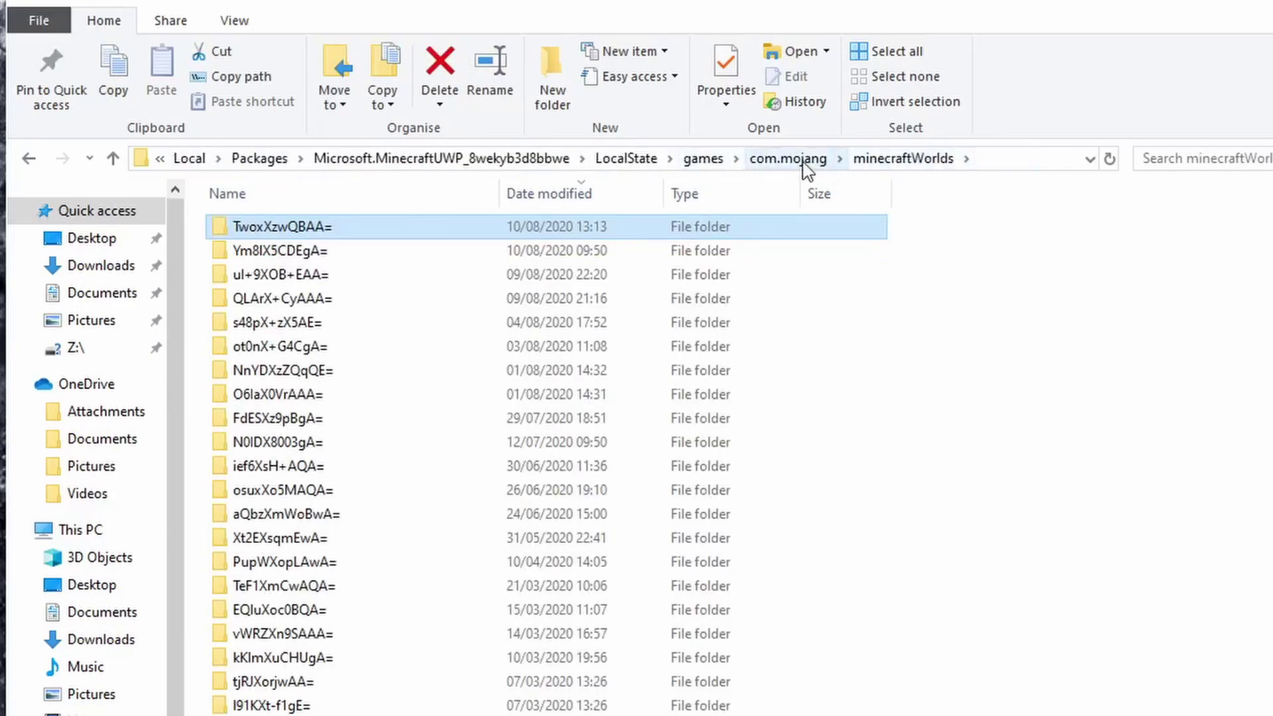
click(804, 164)
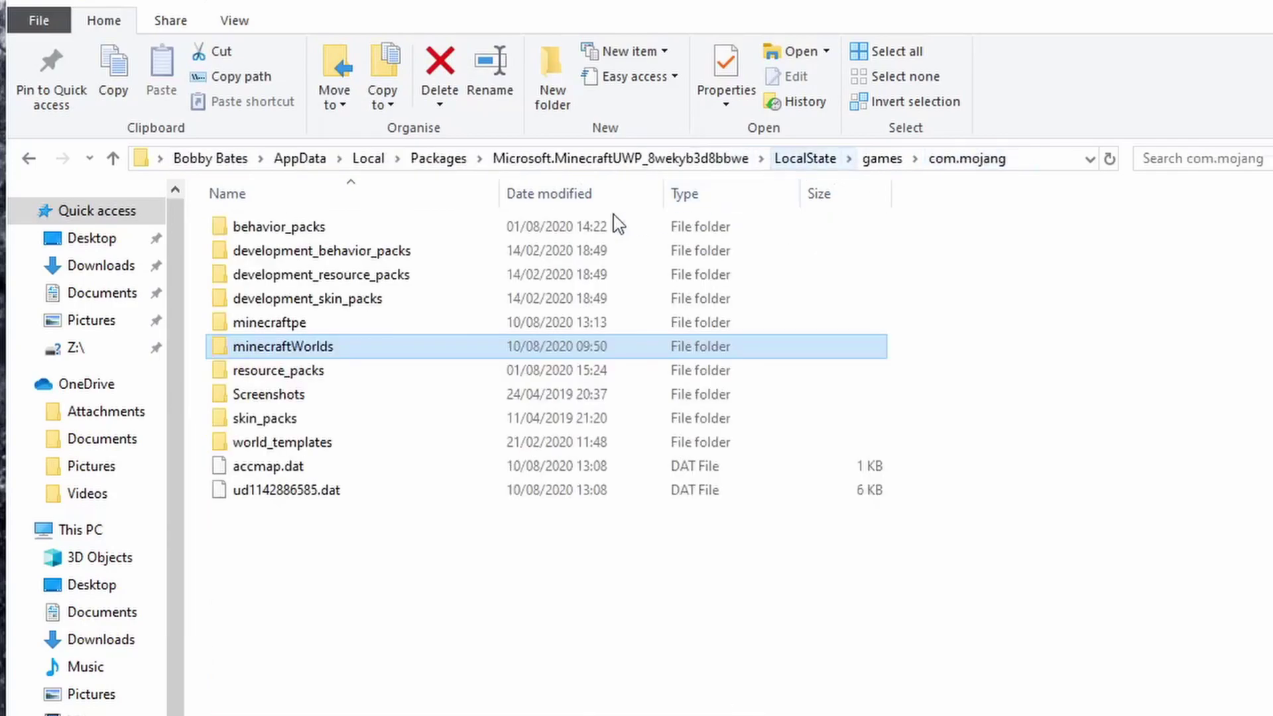
click(284, 232)
double_click(304, 232)
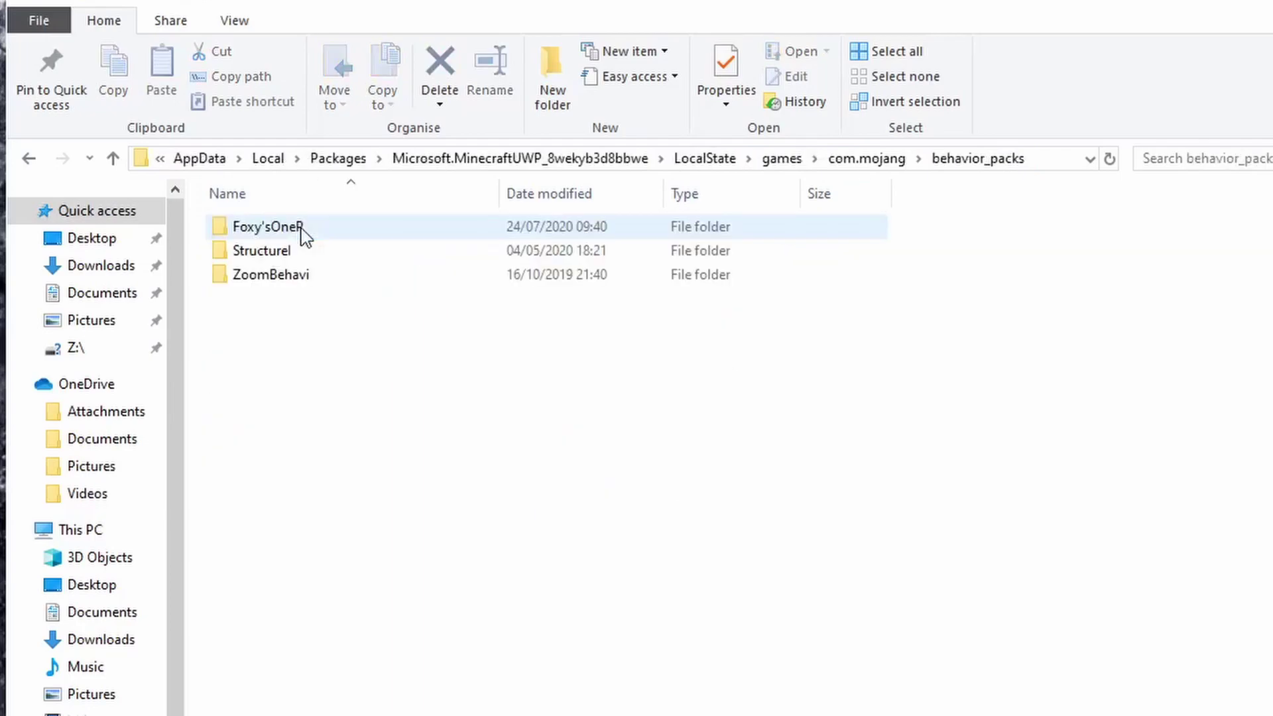
Step: Inspect the ops1.0 folder inside the Foxy'sOneP behavior pack and return to the Foxy'sOneP folder
click(303, 233)
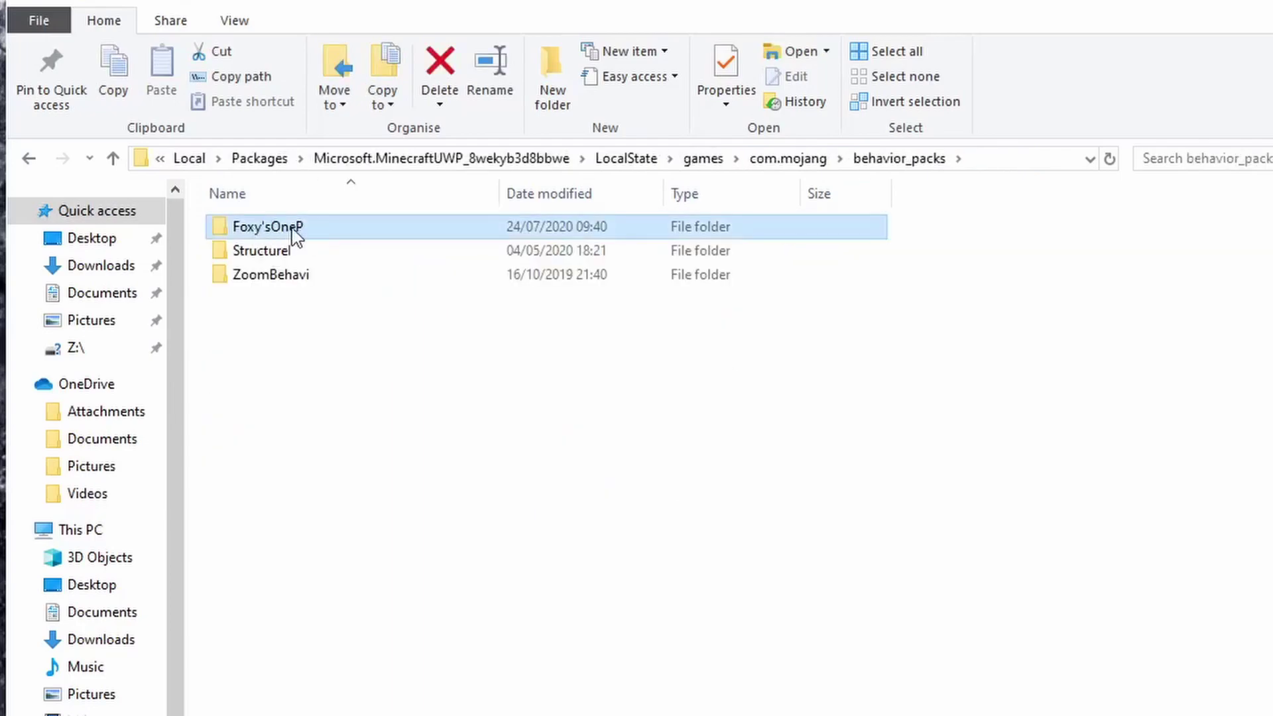
double_click(294, 234)
double_click(243, 228)
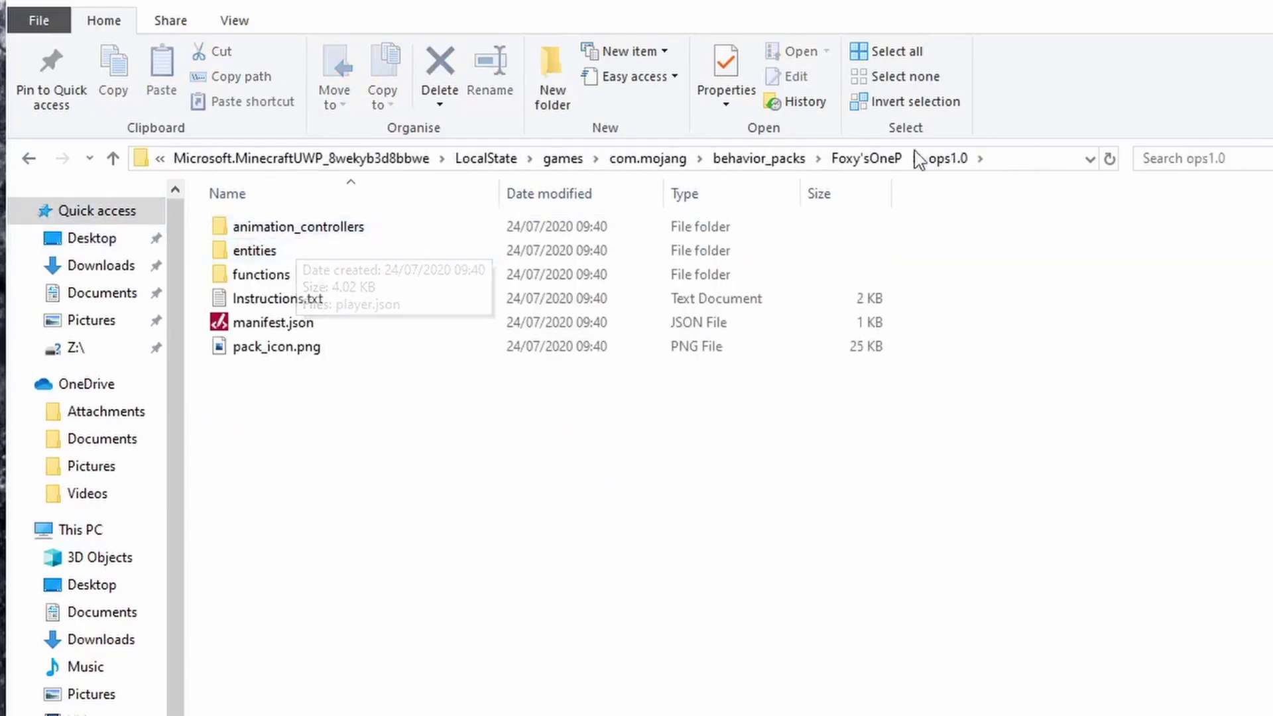
click(862, 160)
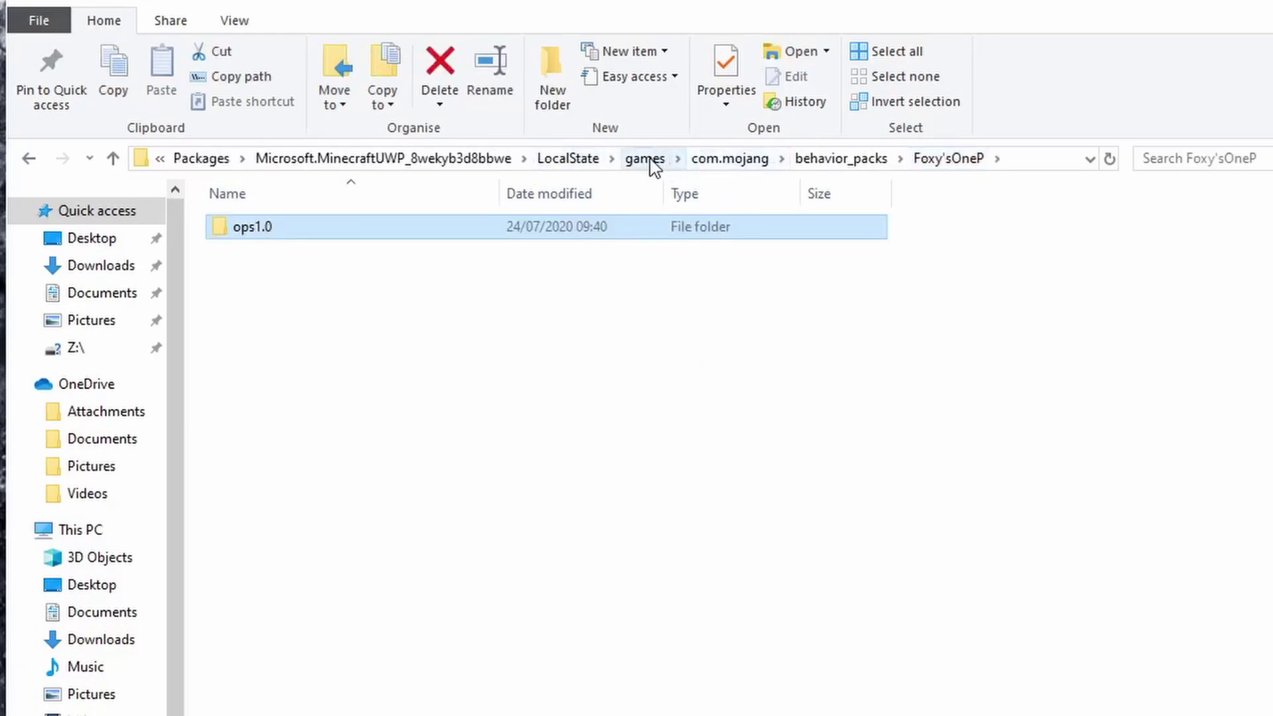
Step: Copy the ops1.0 folder from Foxy'sOneP and open the behavior_packs folder inside the TwoxXzwQBAA= world folder
right_click(268, 229)
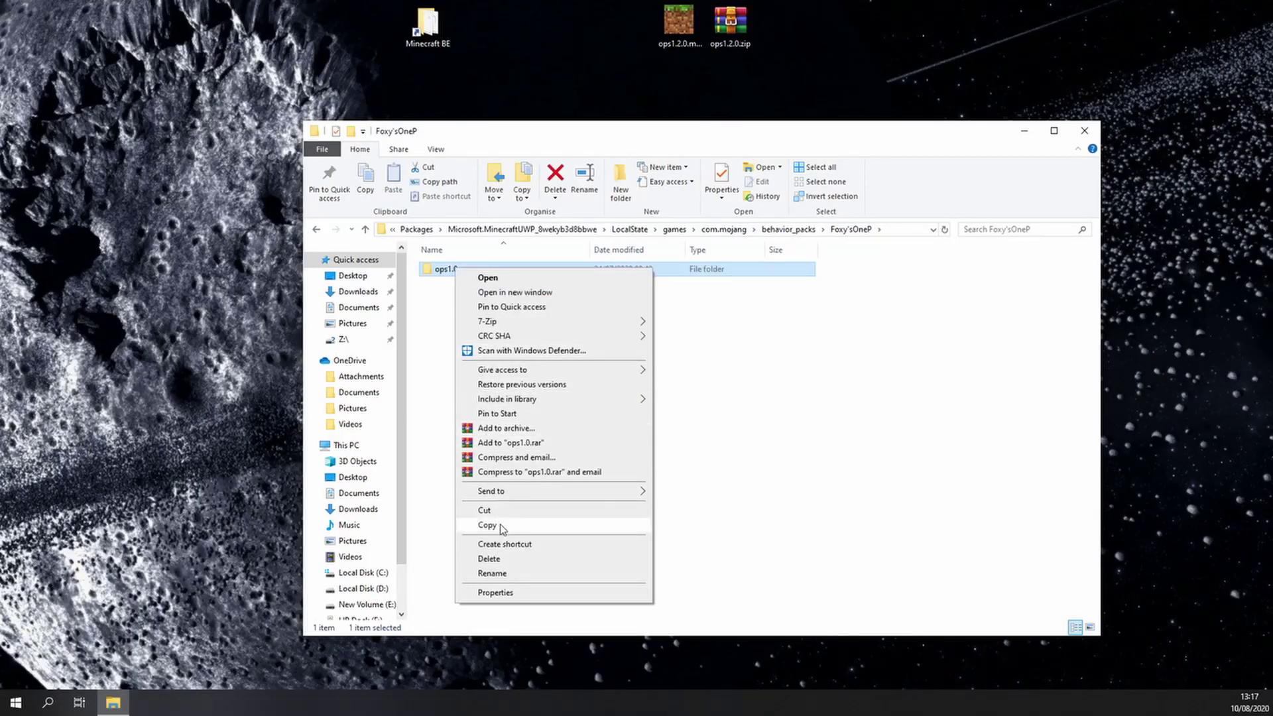
click(502, 527)
click(723, 230)
click(494, 339)
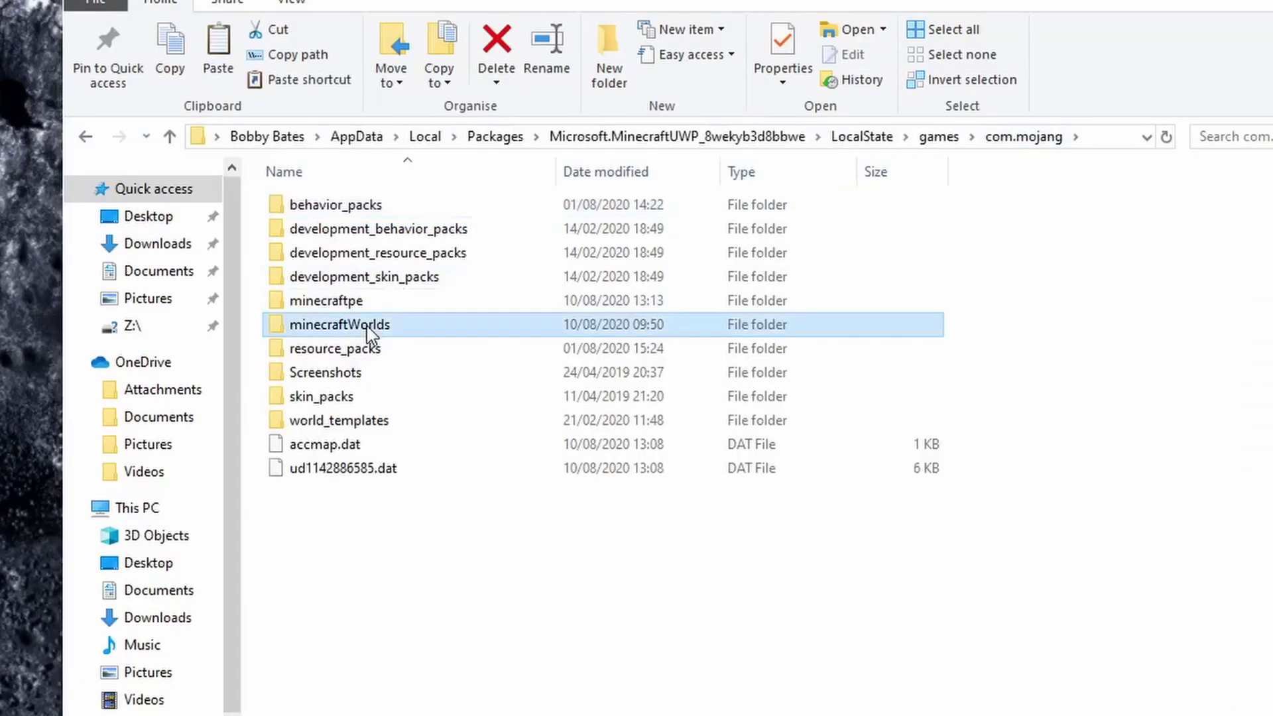
double_click(370, 332)
click(307, 209)
click(353, 210)
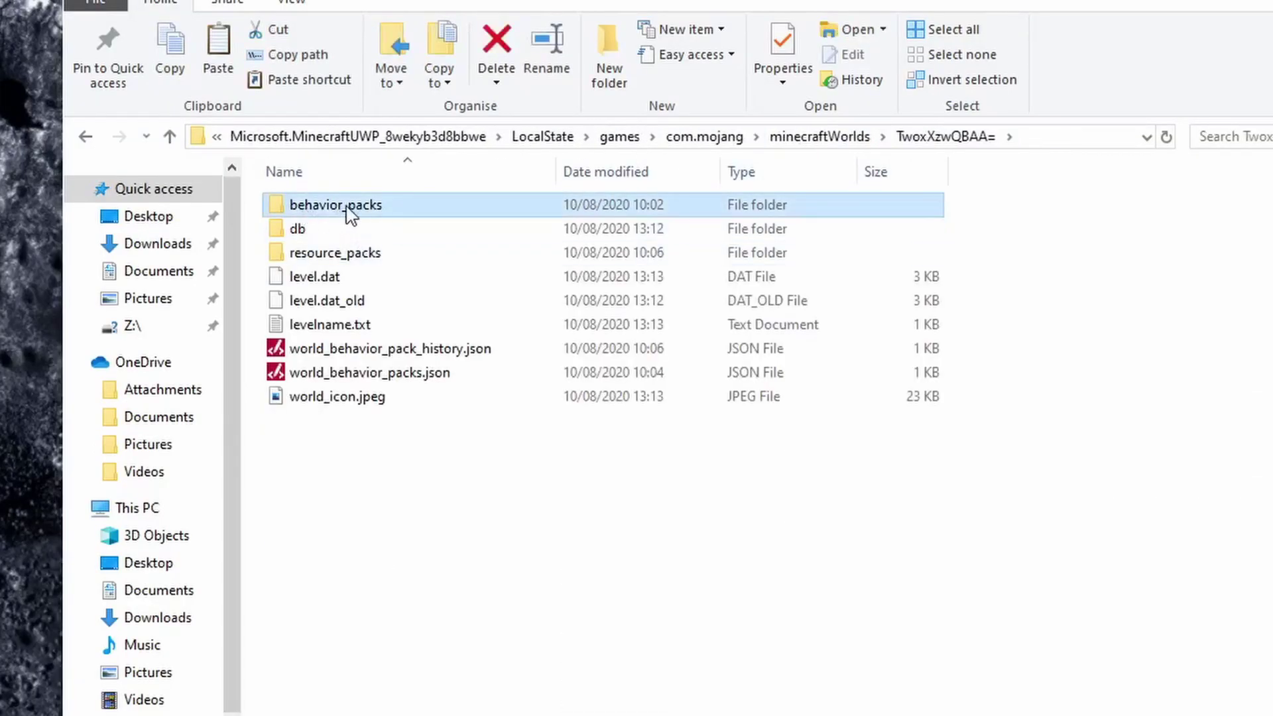
double_click(350, 211)
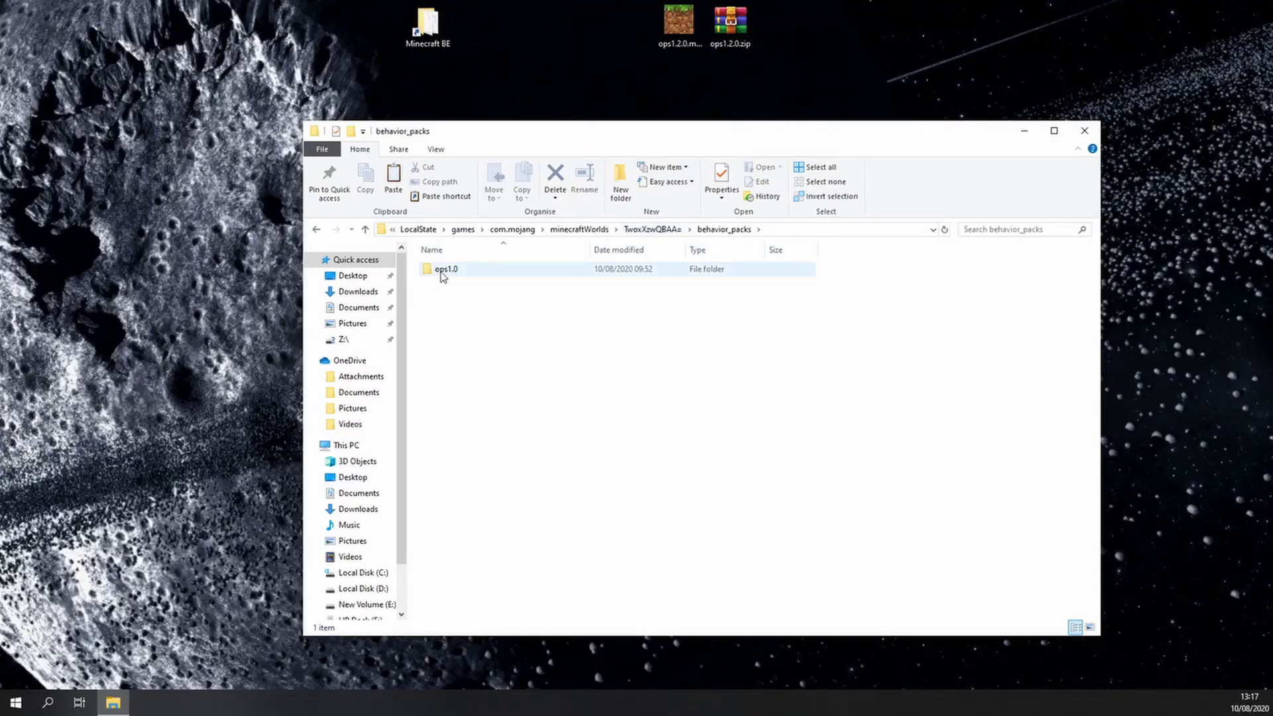
Step: Open manifest.json from the world's ops1.0 folder in Code Writer and examine the header's uuid and version lines
double_click(298, 211)
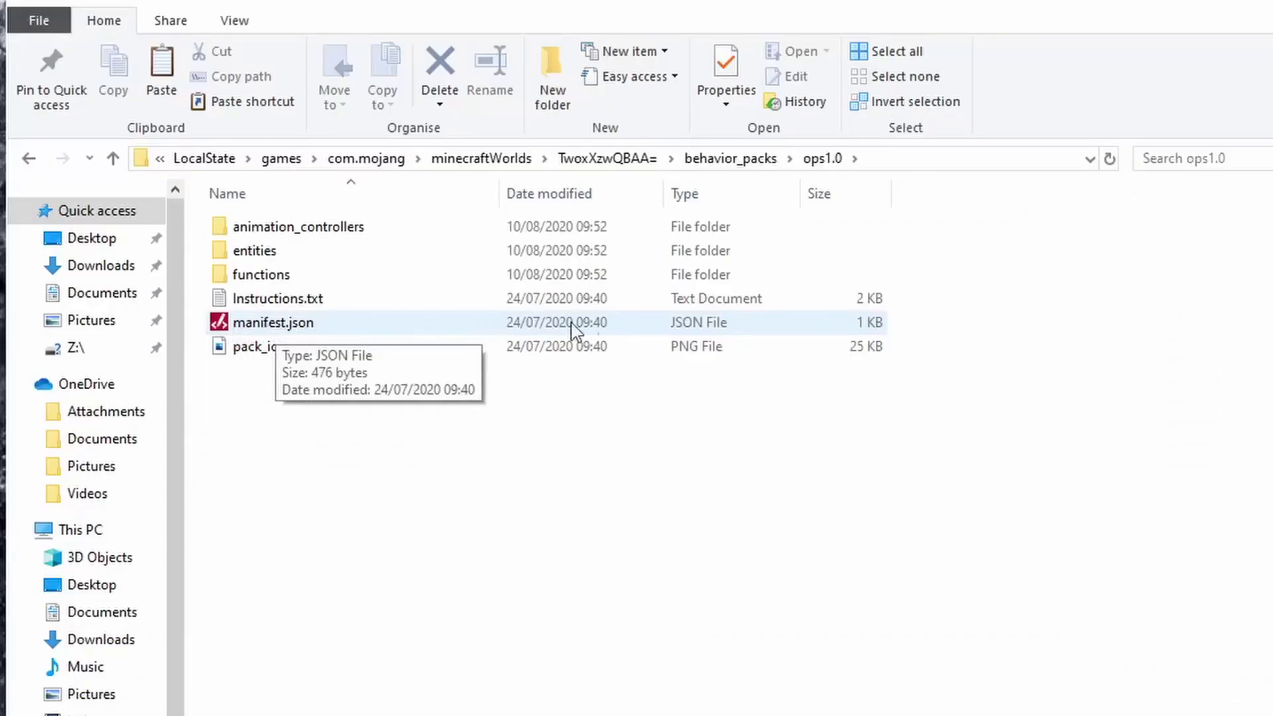
click(252, 330)
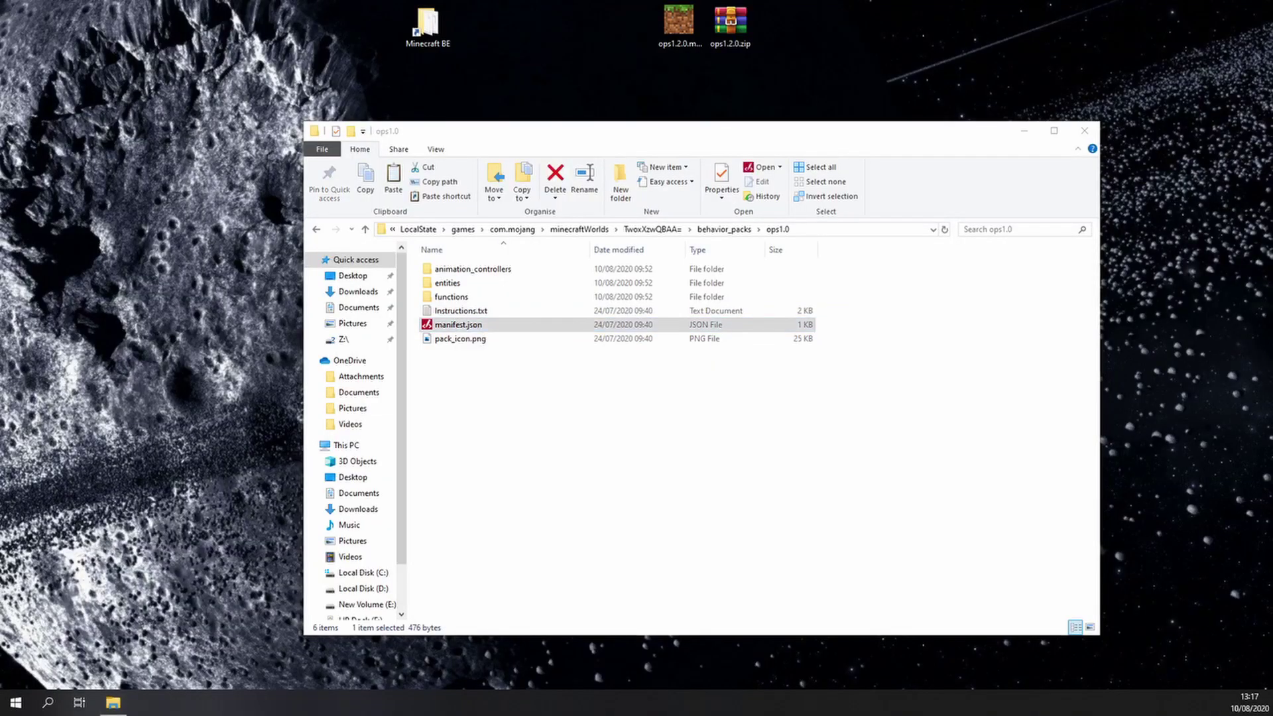
key(Return)
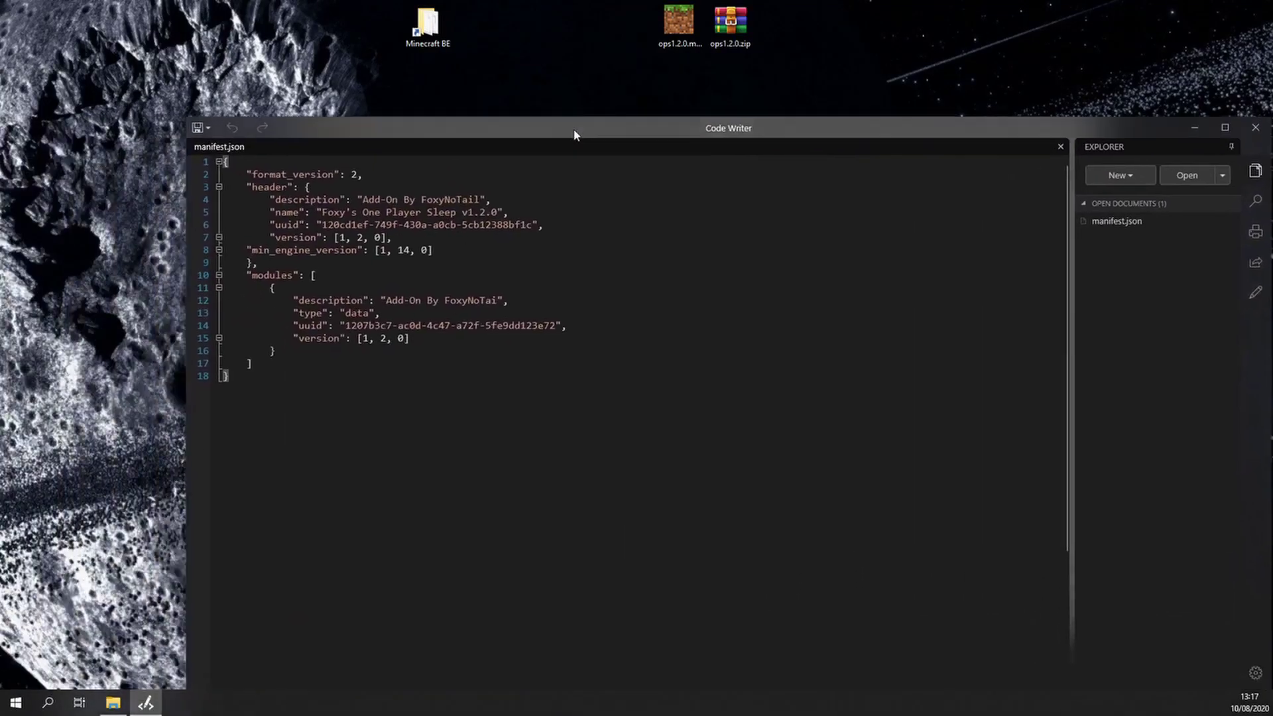
drag(571, 86, 580, 61)
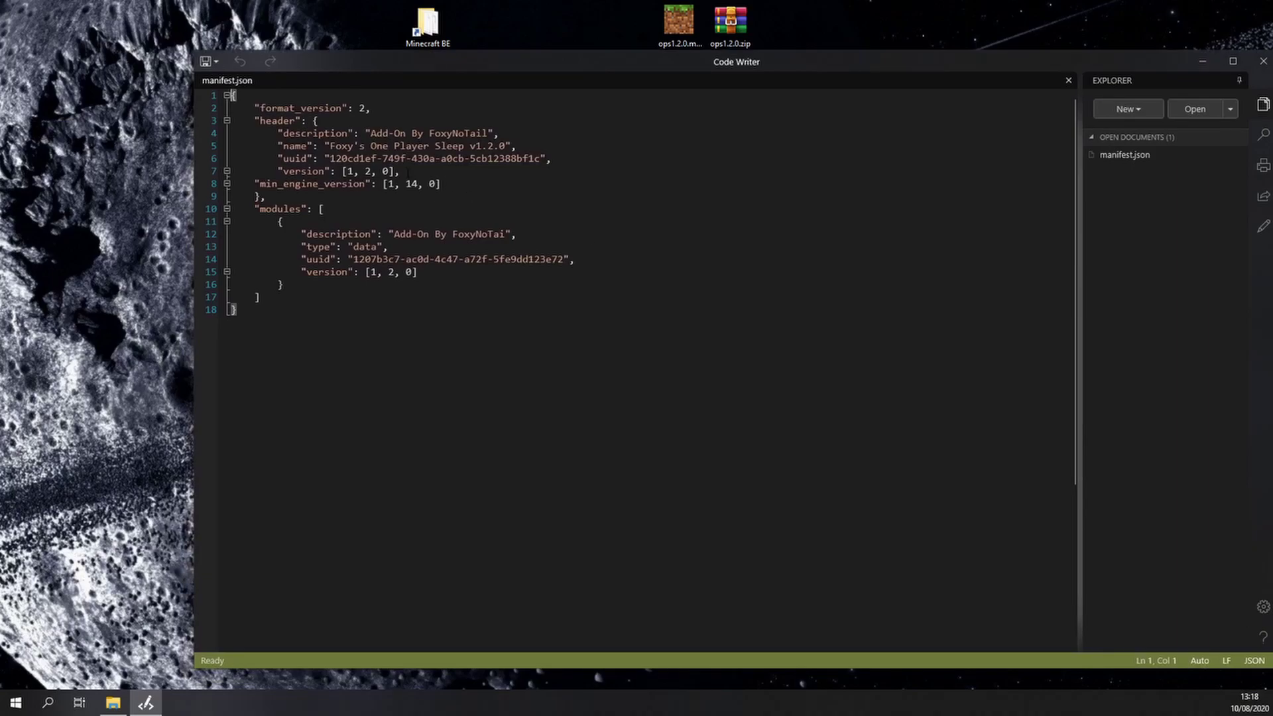
drag(399, 171, 217, 164)
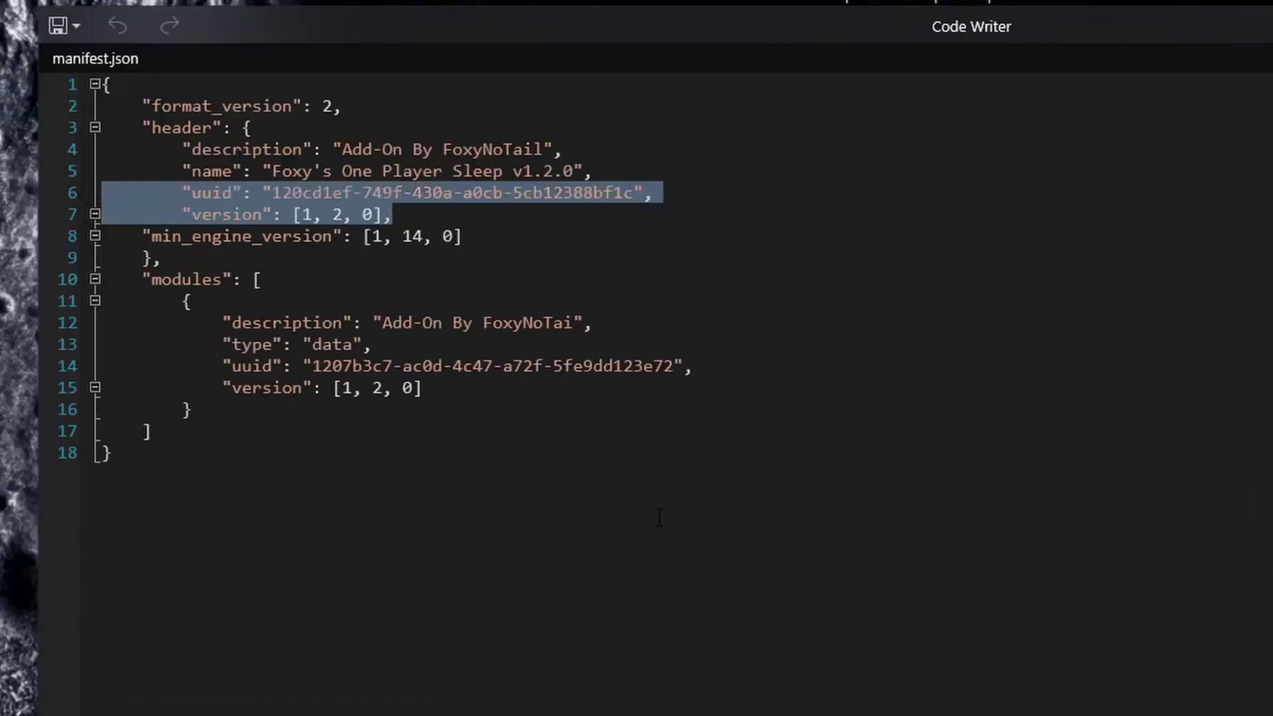
click(288, 195)
drag(193, 215, 252, 215)
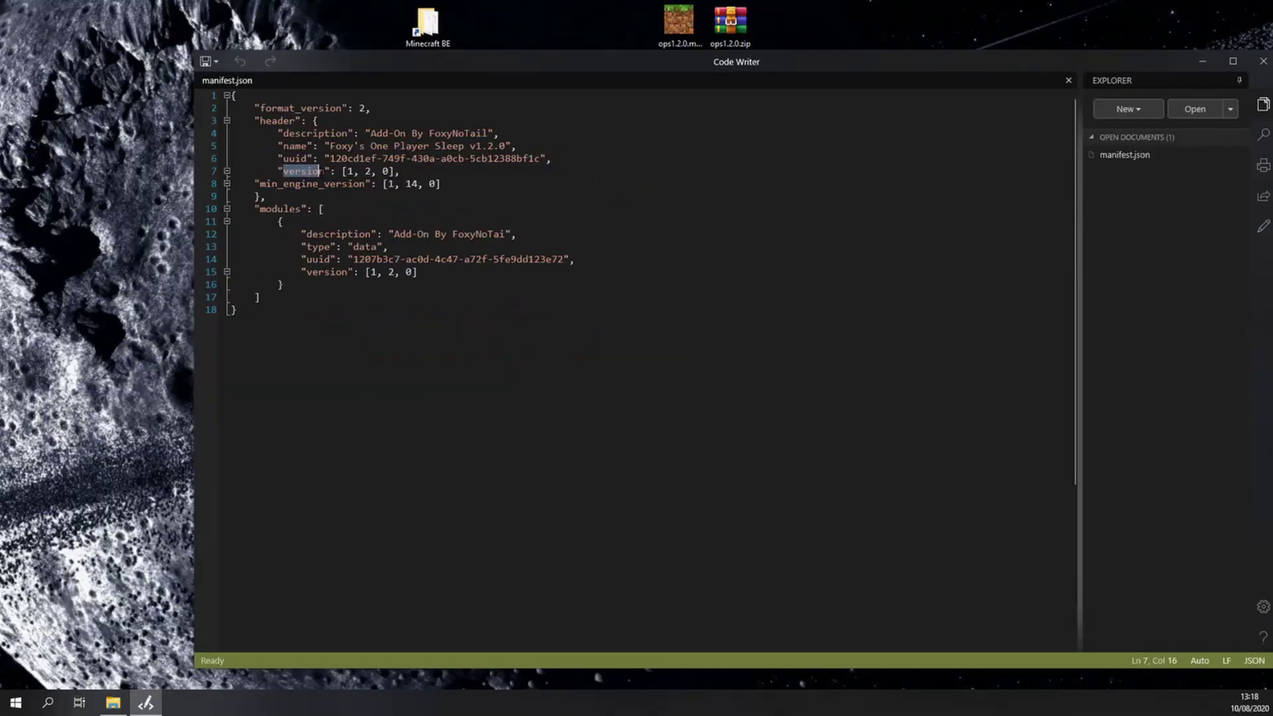
Step: Return to the TwoxXzwQBAA= world folder in File Explorer and look over behavior_packs, world_behavior_pack_history.json and world_behavior_packs.json
drag(988, 63, 857, 195)
click(674, 133)
drag(675, 132, 700, 124)
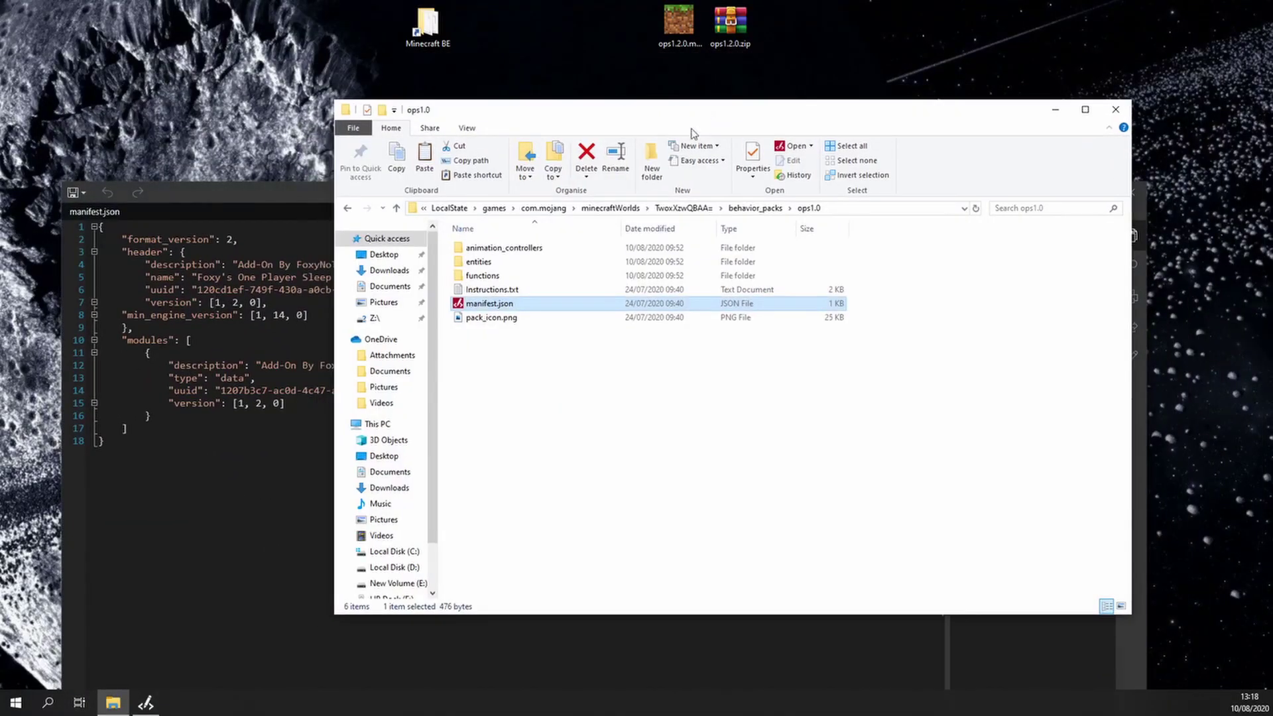
click(702, 208)
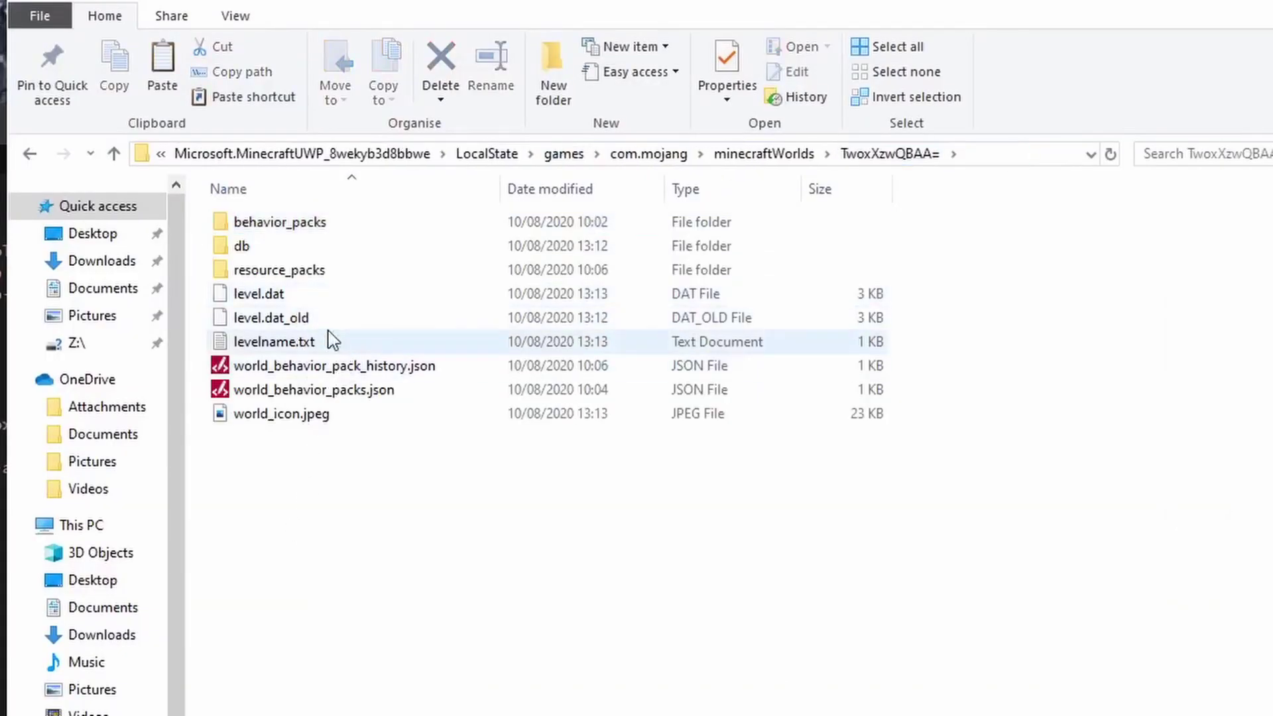
click(274, 342)
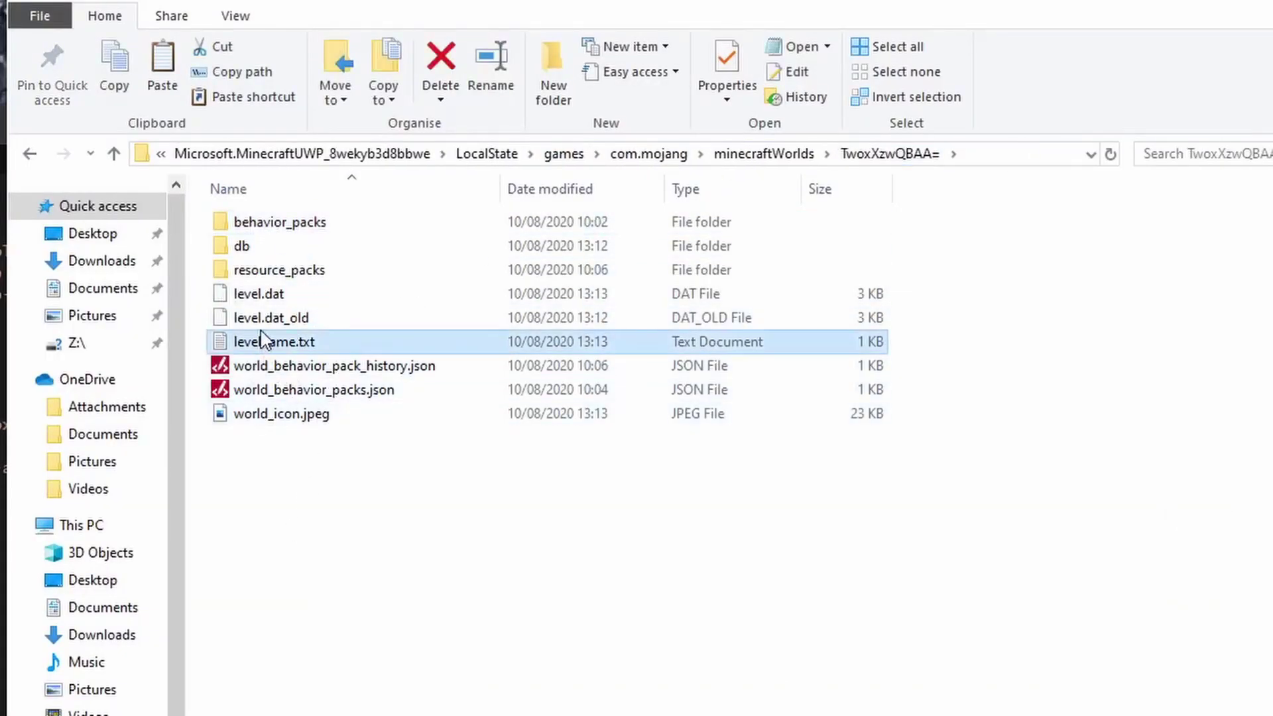
click(273, 366)
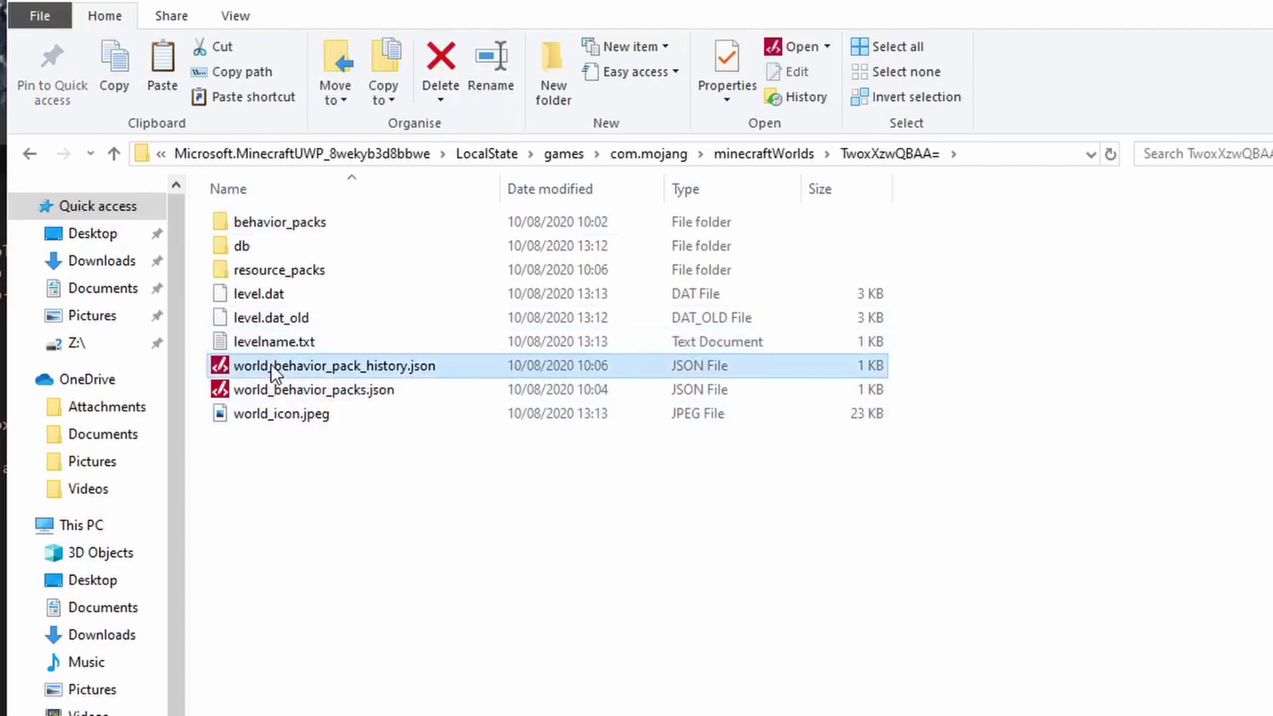
ctrl+click(294, 389)
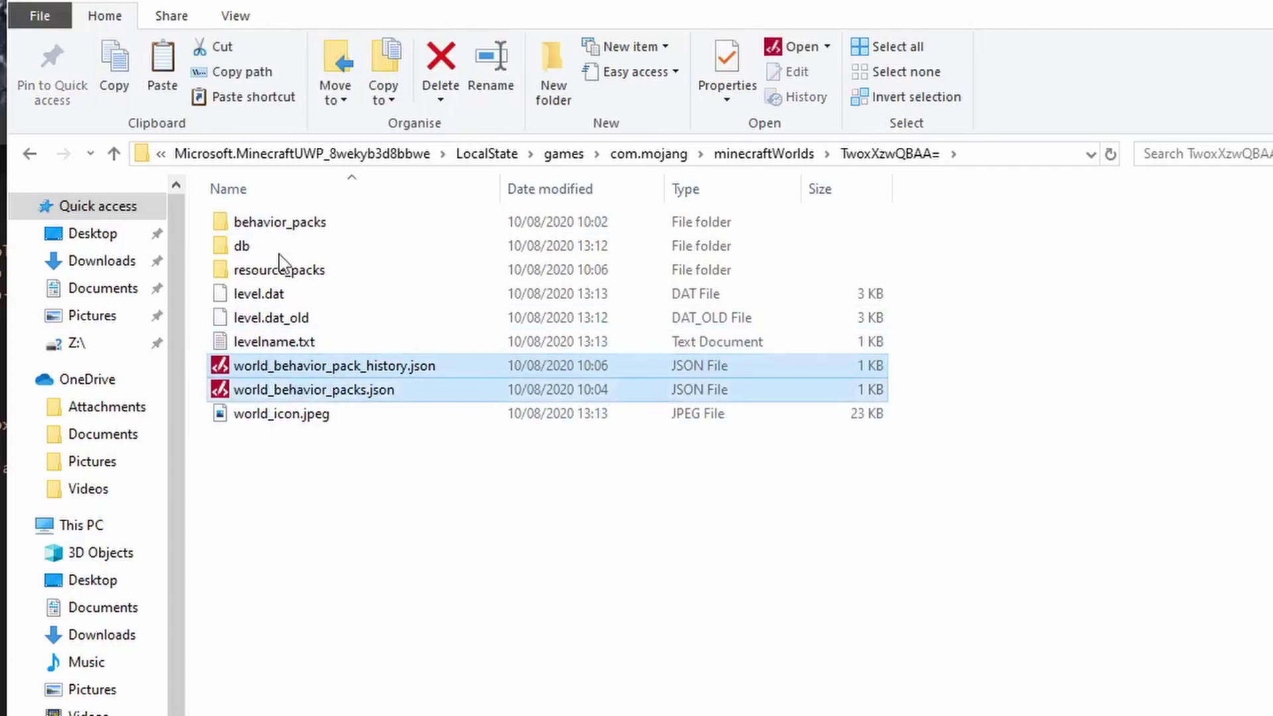
ctrl+click(279, 224)
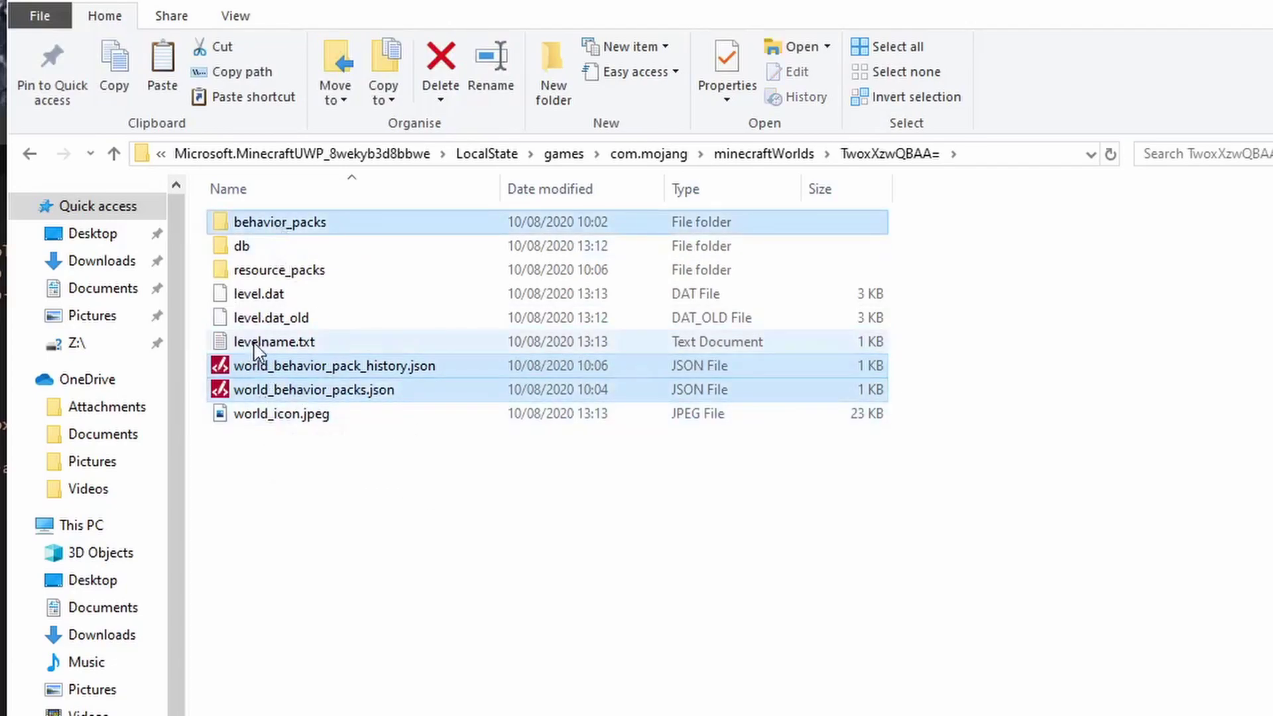
click(312, 247)
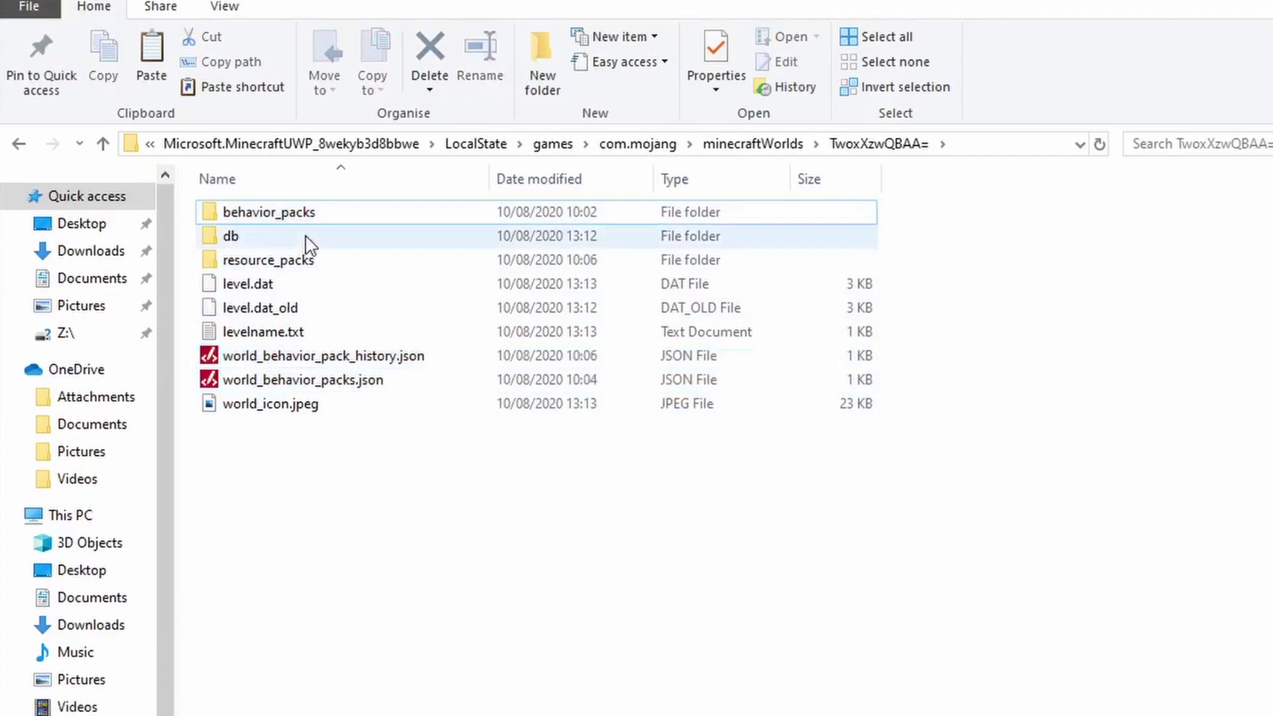
Step: Open world_behavior_packs.json, check its pack_id and version entries, and close Code Writer
click(253, 392)
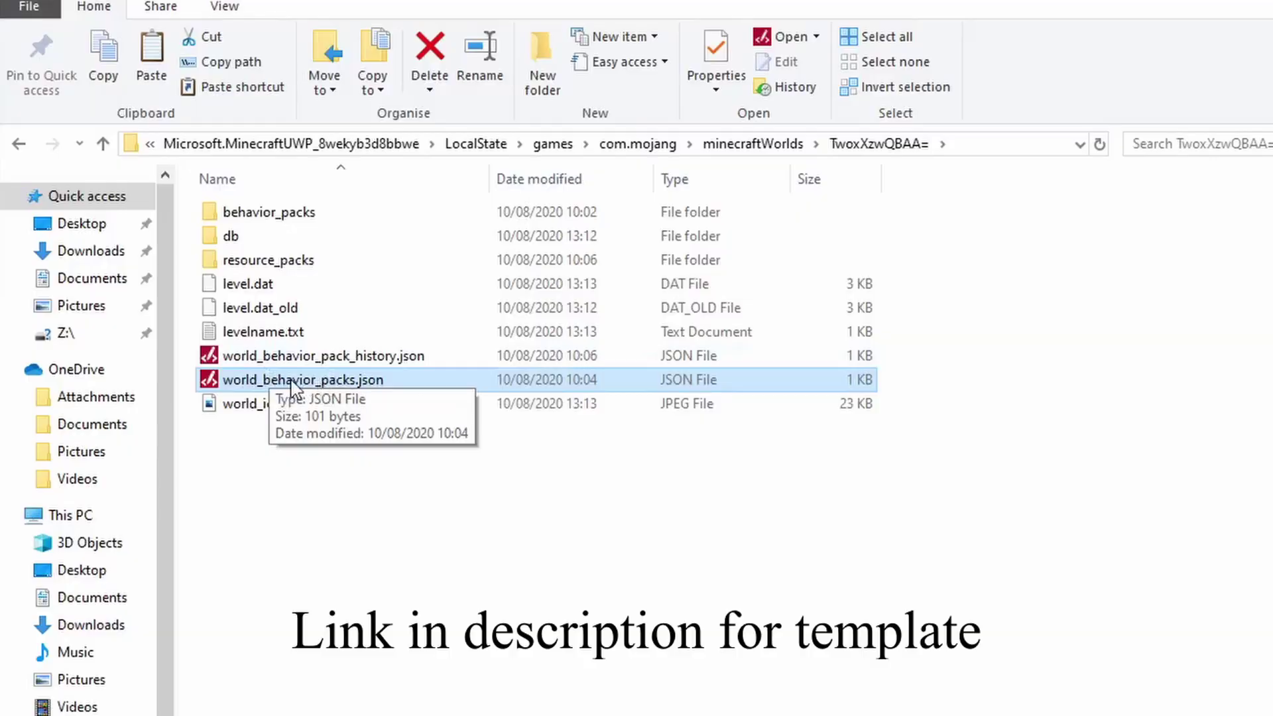
double_click(292, 383)
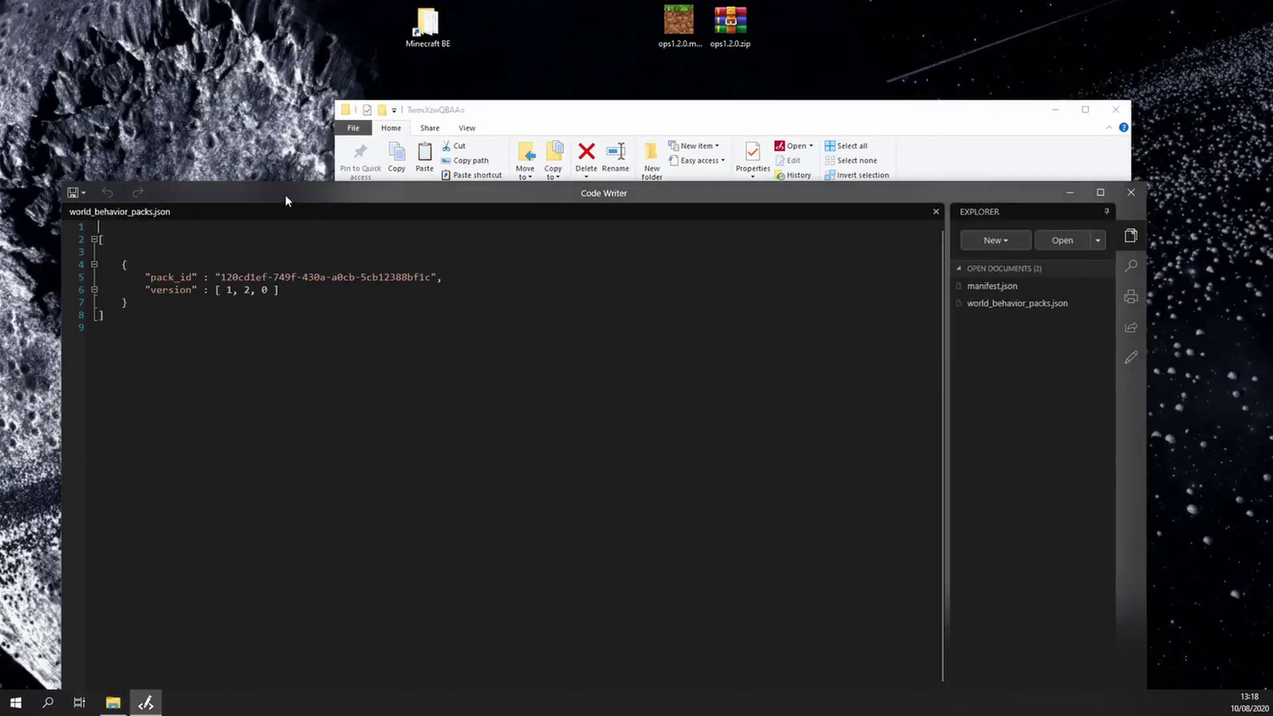
drag(286, 199, 280, 137)
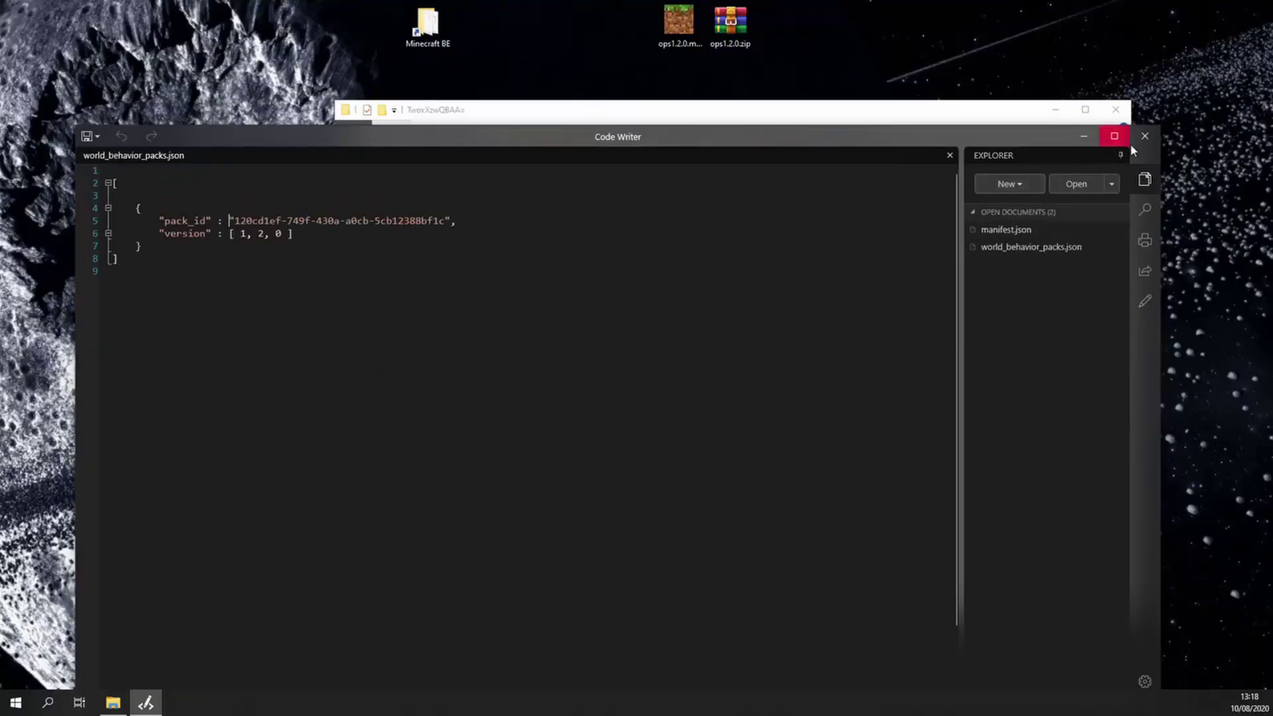
click(1143, 140)
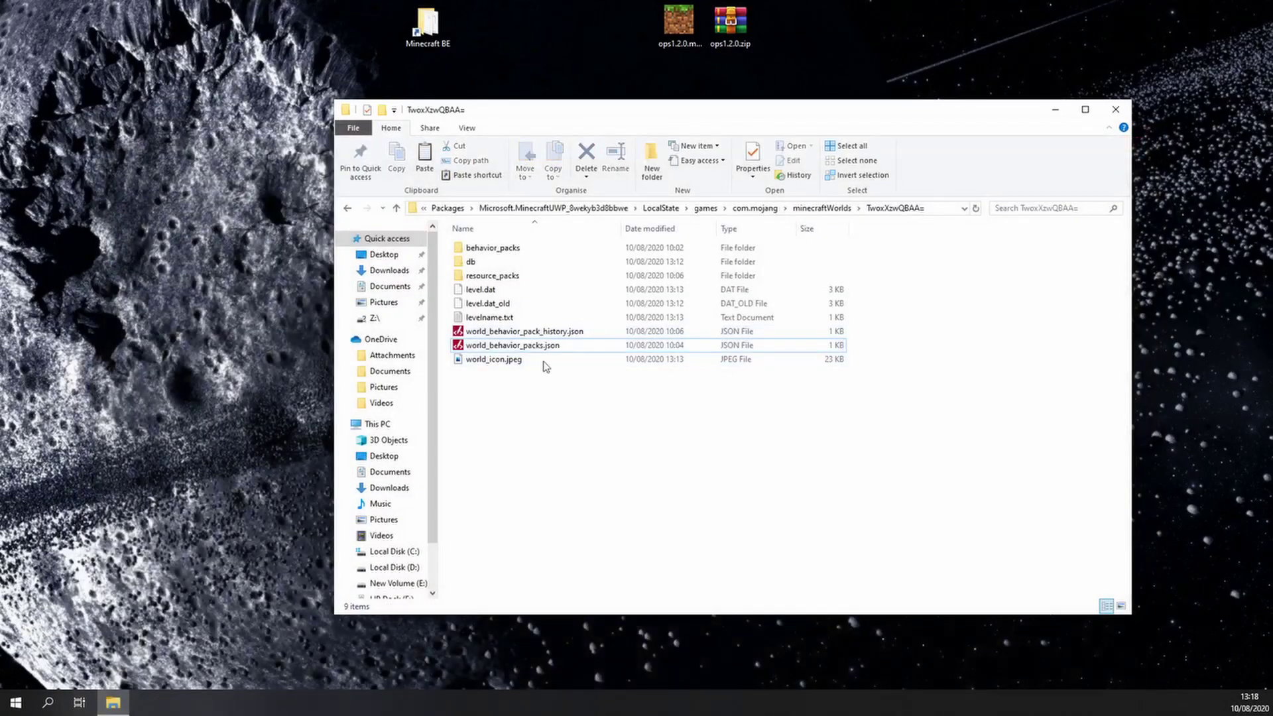
Step: Check the contents of the world's behavior_packs folder and go back up to com.mojang
click(544, 400)
double_click(492, 247)
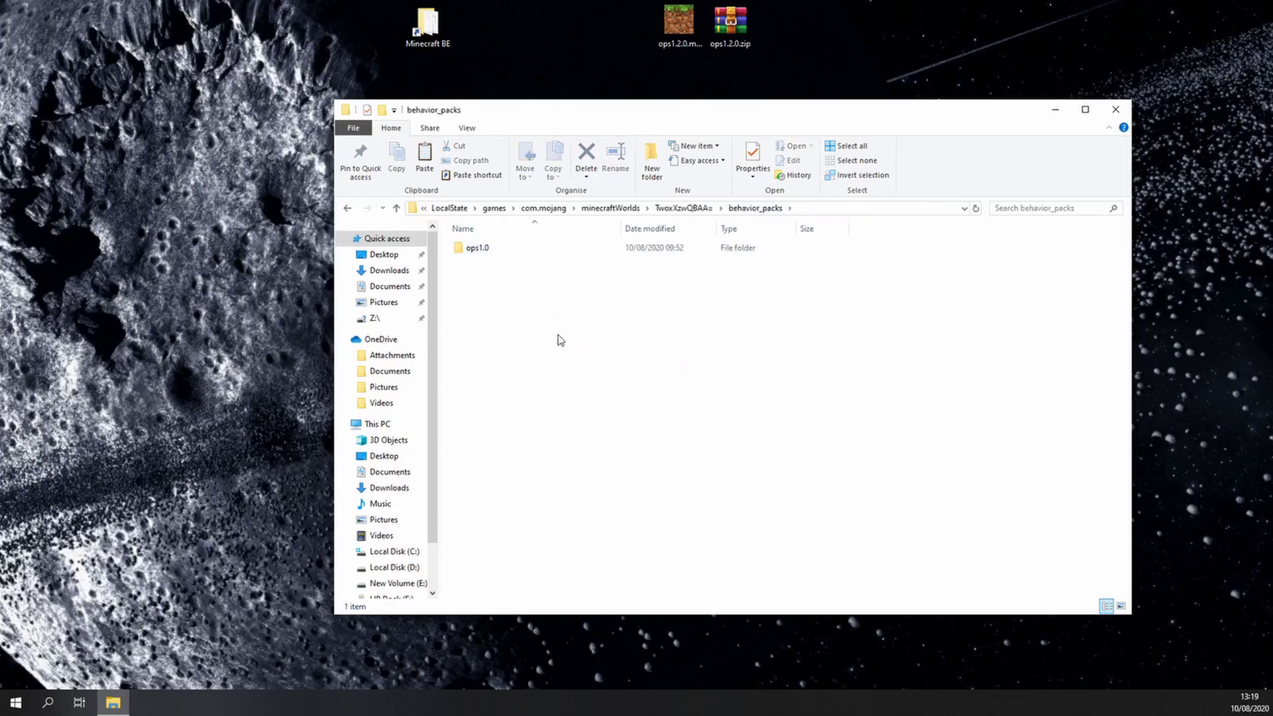
click(683, 209)
click(772, 208)
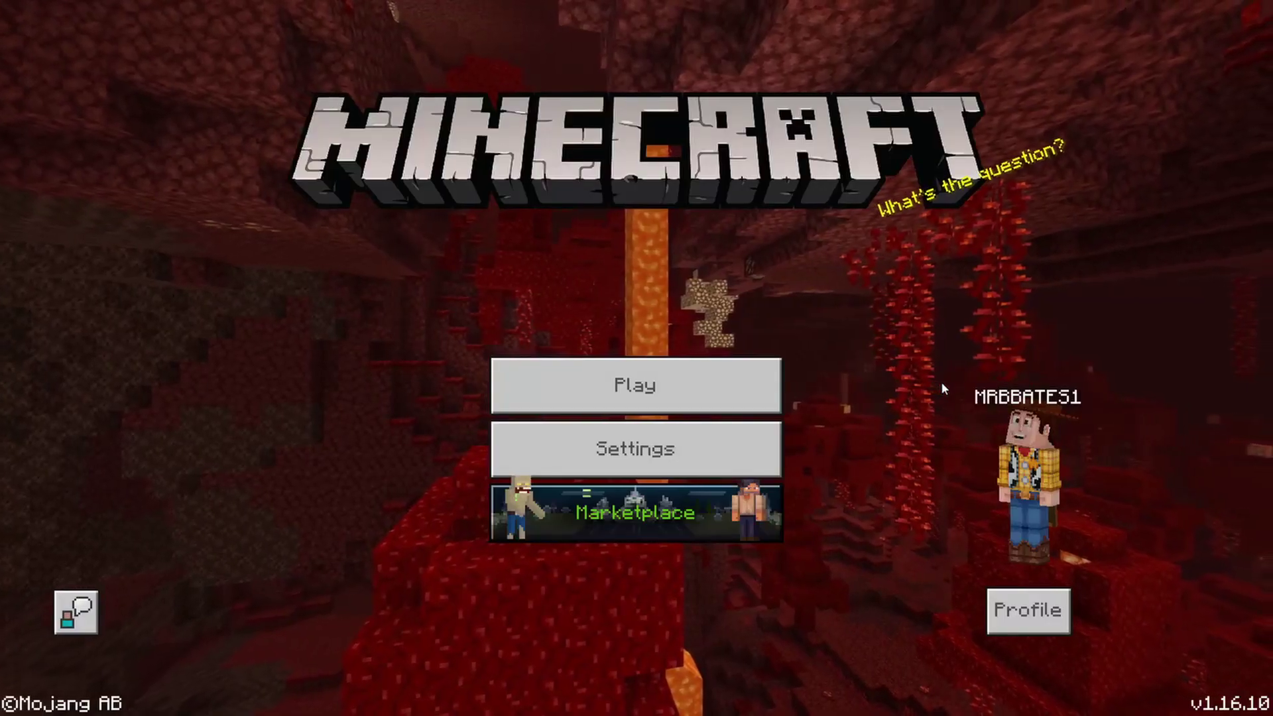
Step: In Minecraft, check the active behavior packs of the "Copy of SourCraft!! (Season 1)" world and return to the worlds list
click(605, 377)
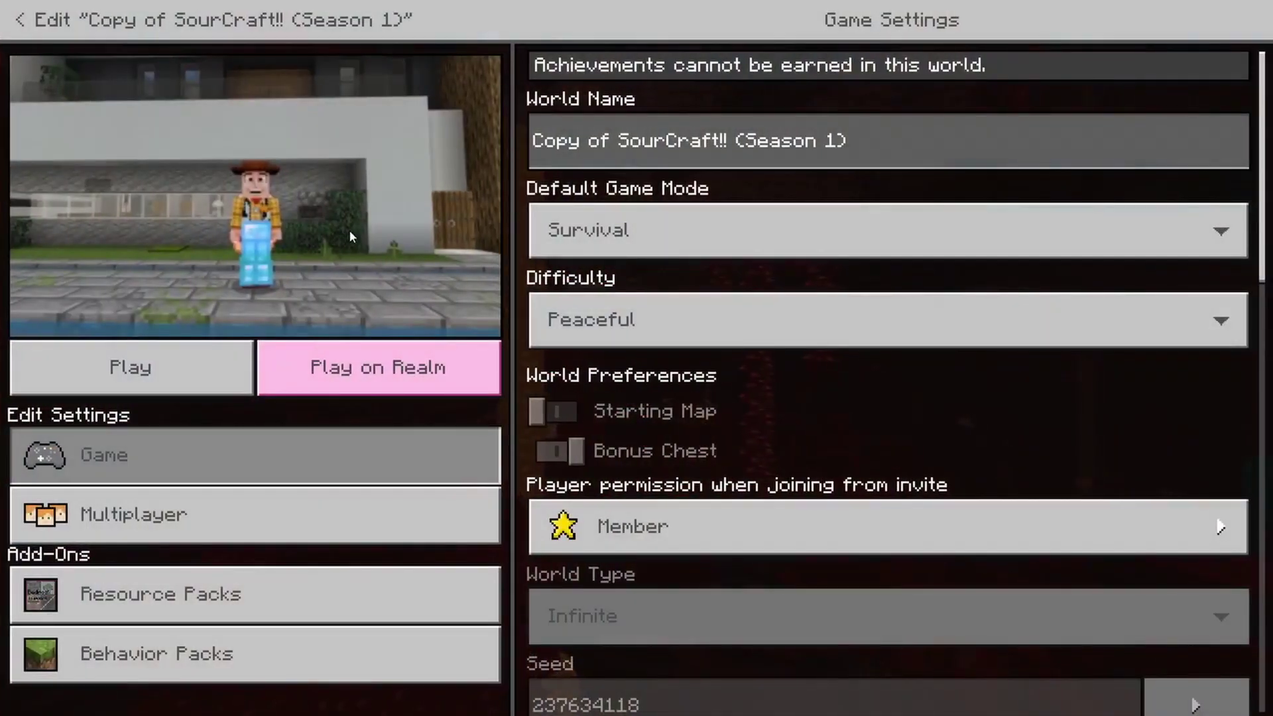
click(199, 653)
click(630, 76)
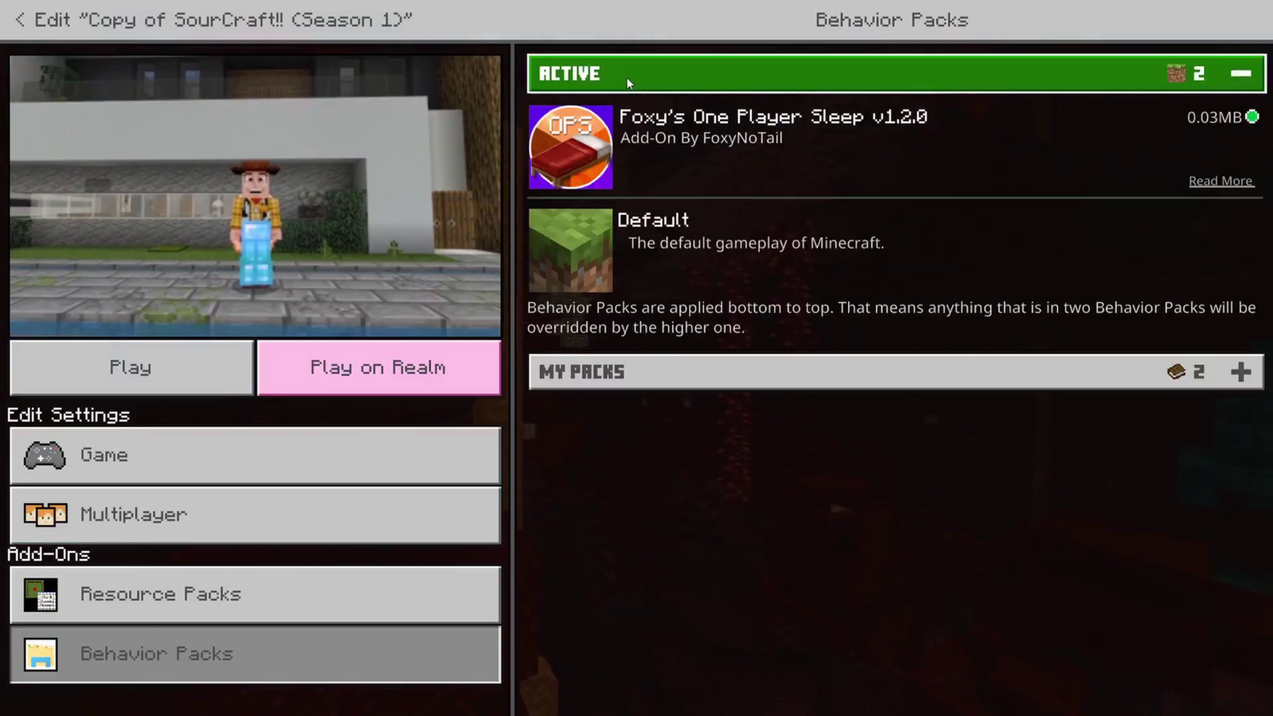
click(622, 78)
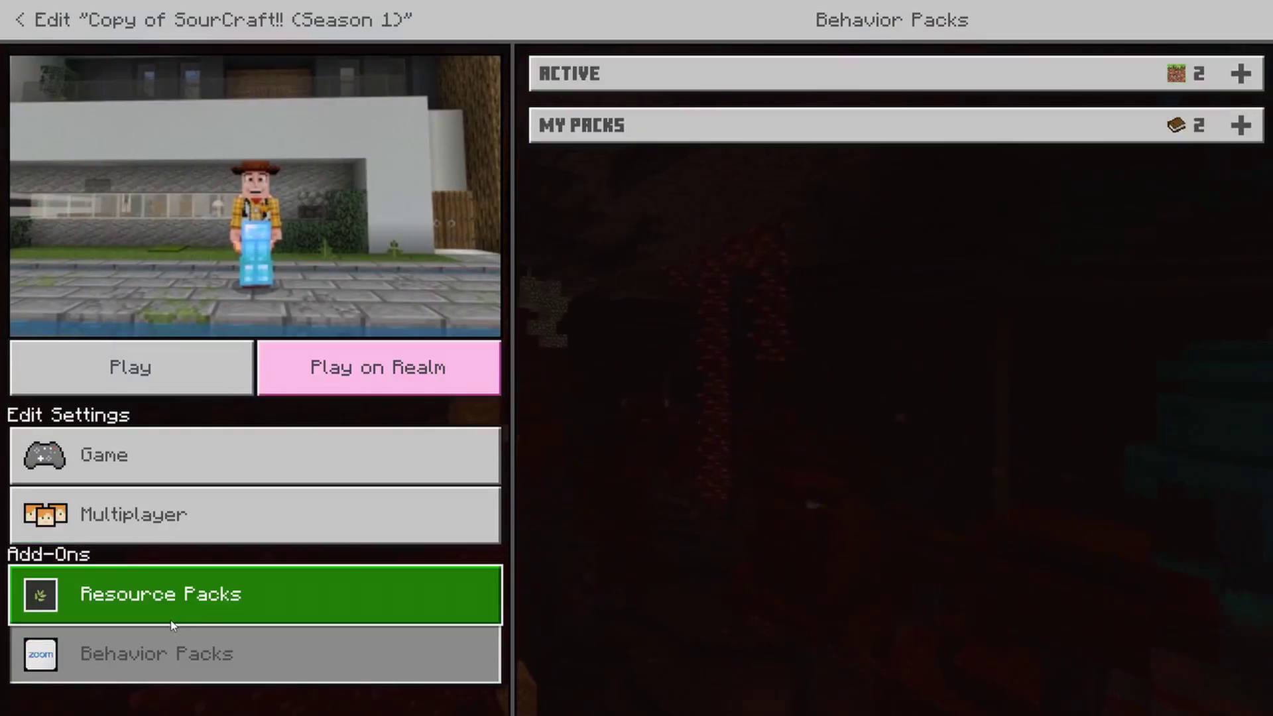
click(20, 20)
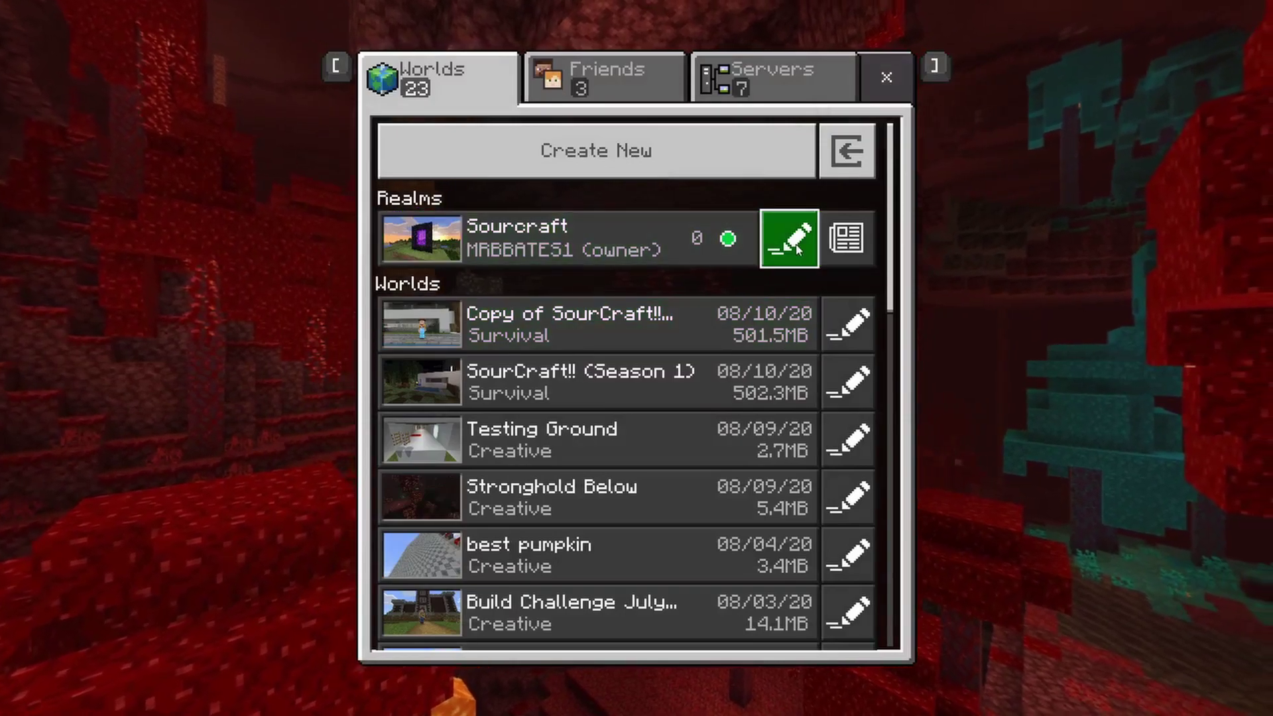
Step: Open the Sourcraft realm's settings, look over its game options, and check its active behavior packs
click(797, 245)
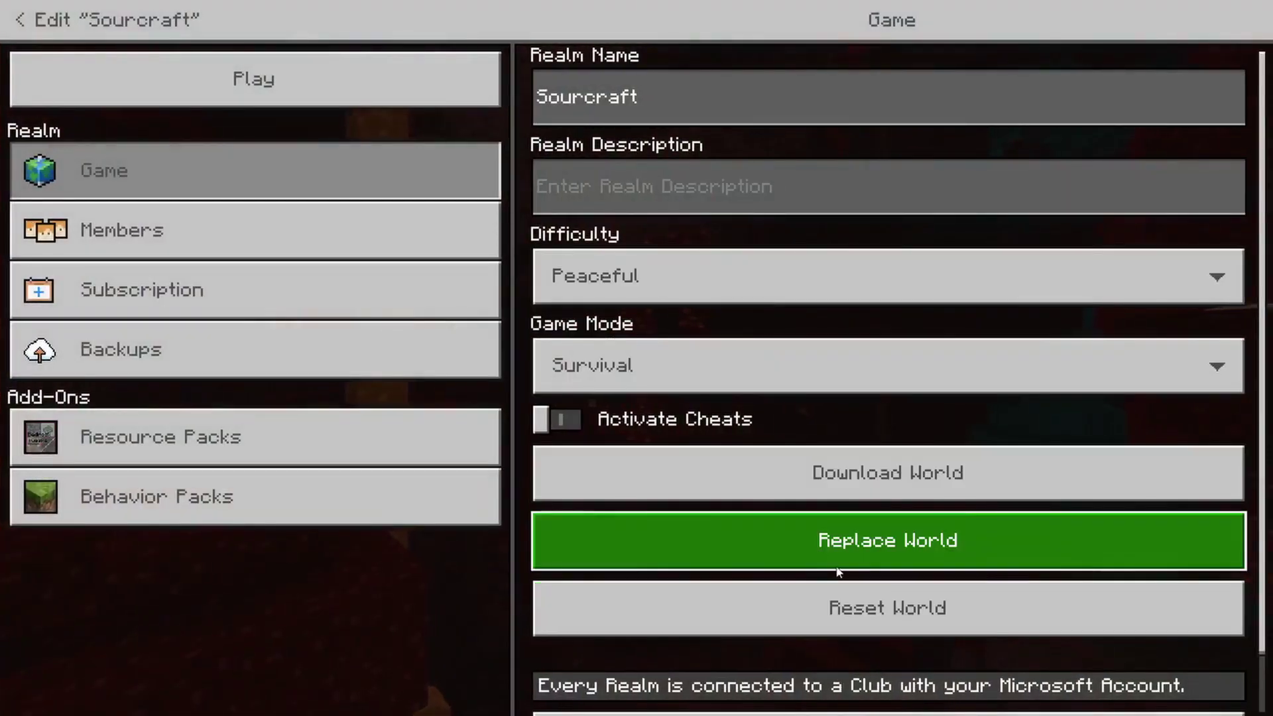
scroll(758, 546, down, 1)
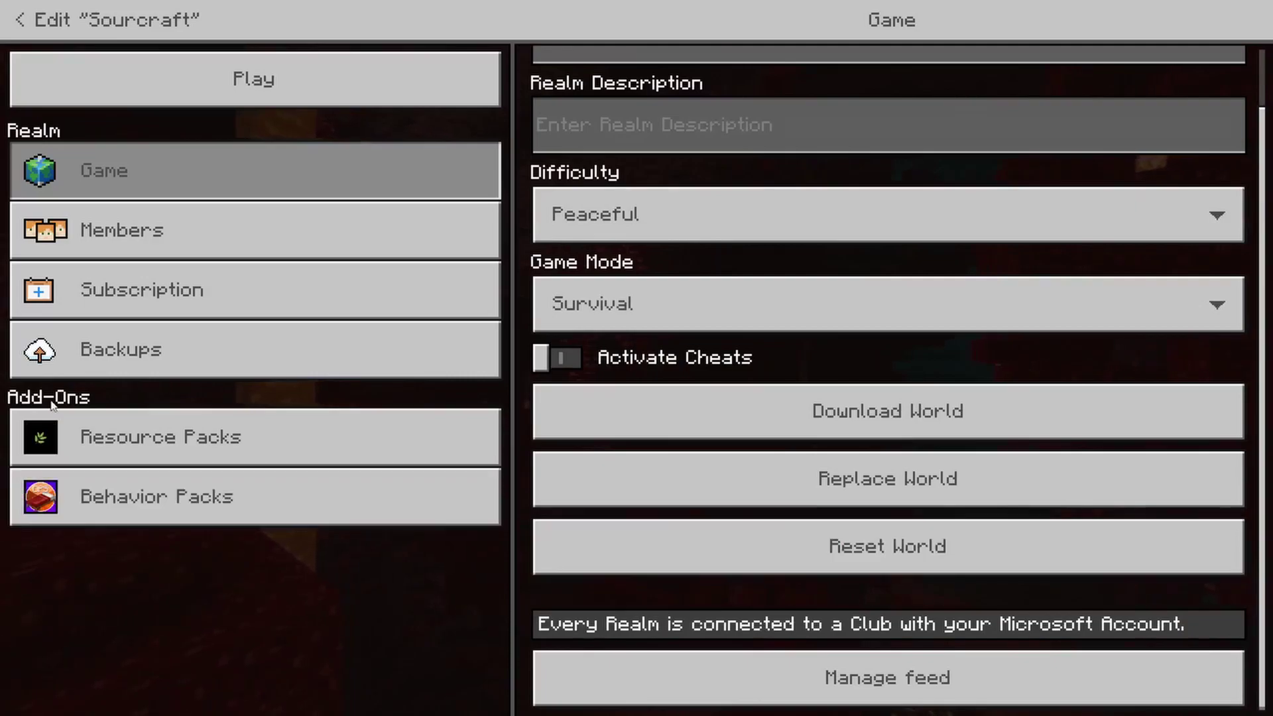
click(152, 510)
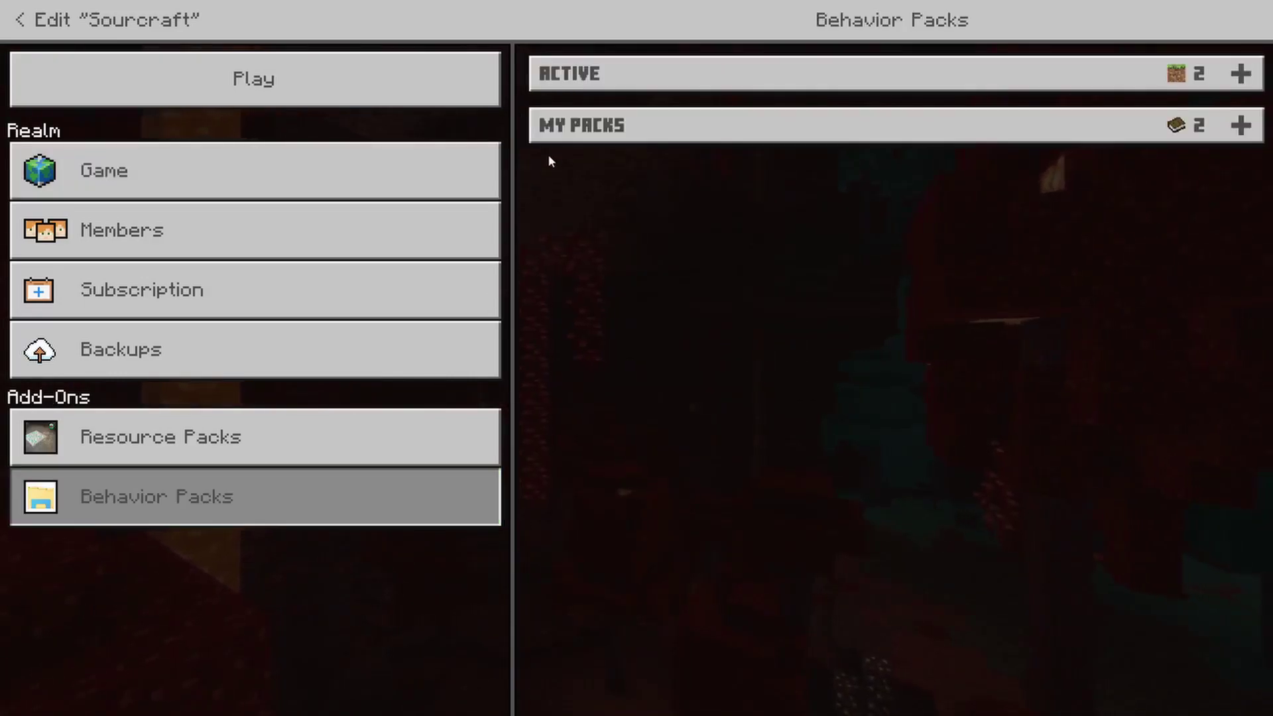
click(597, 74)
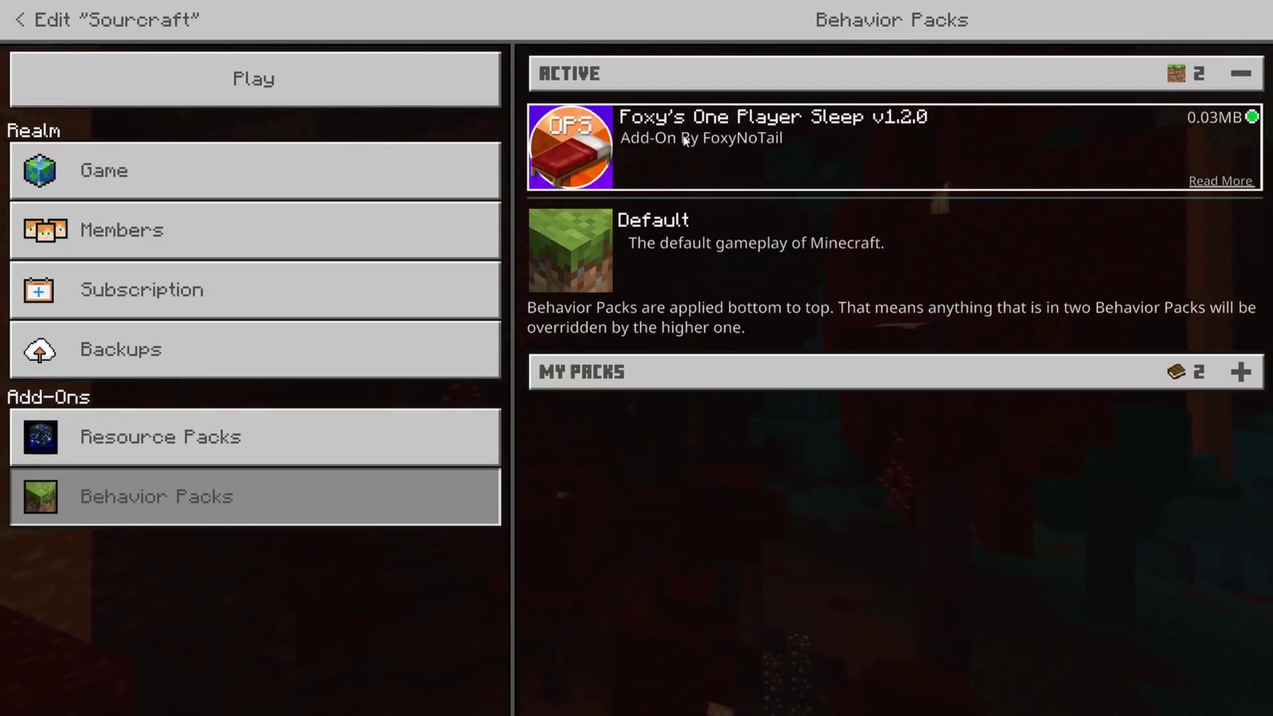
click(663, 74)
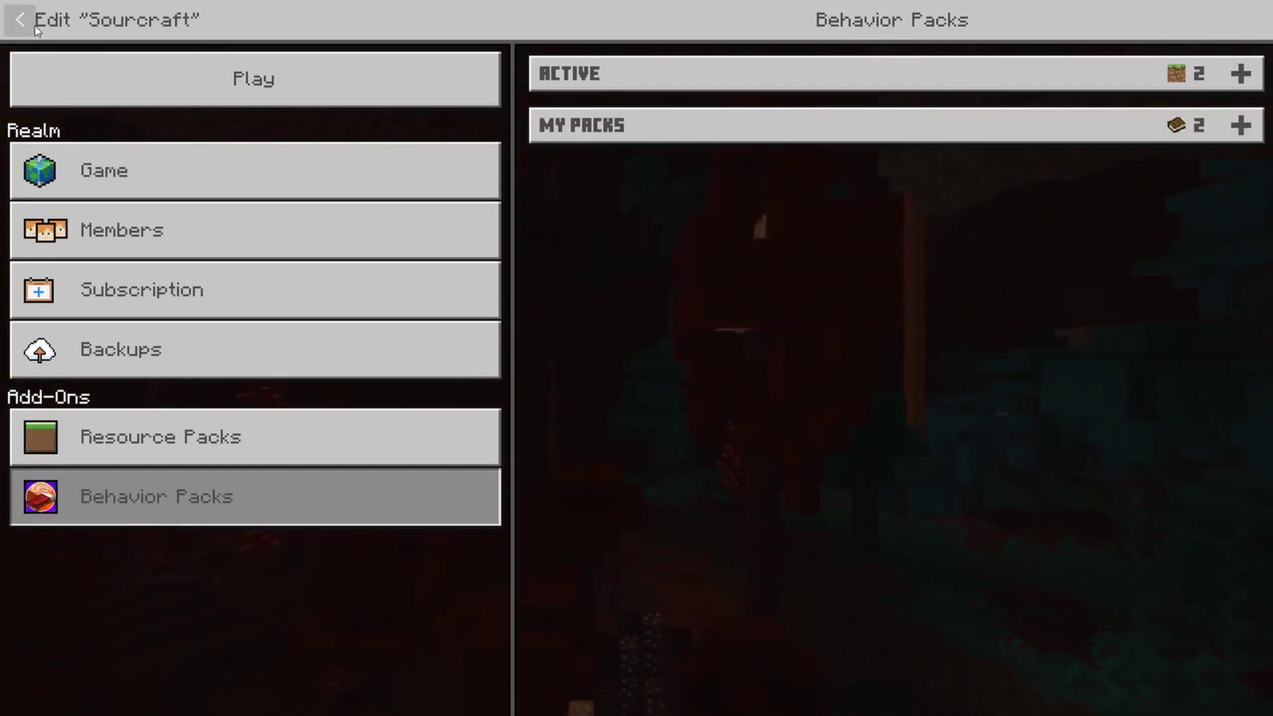
Step: Leave the realm's settings and join the Sourcraft realm
click(32, 25)
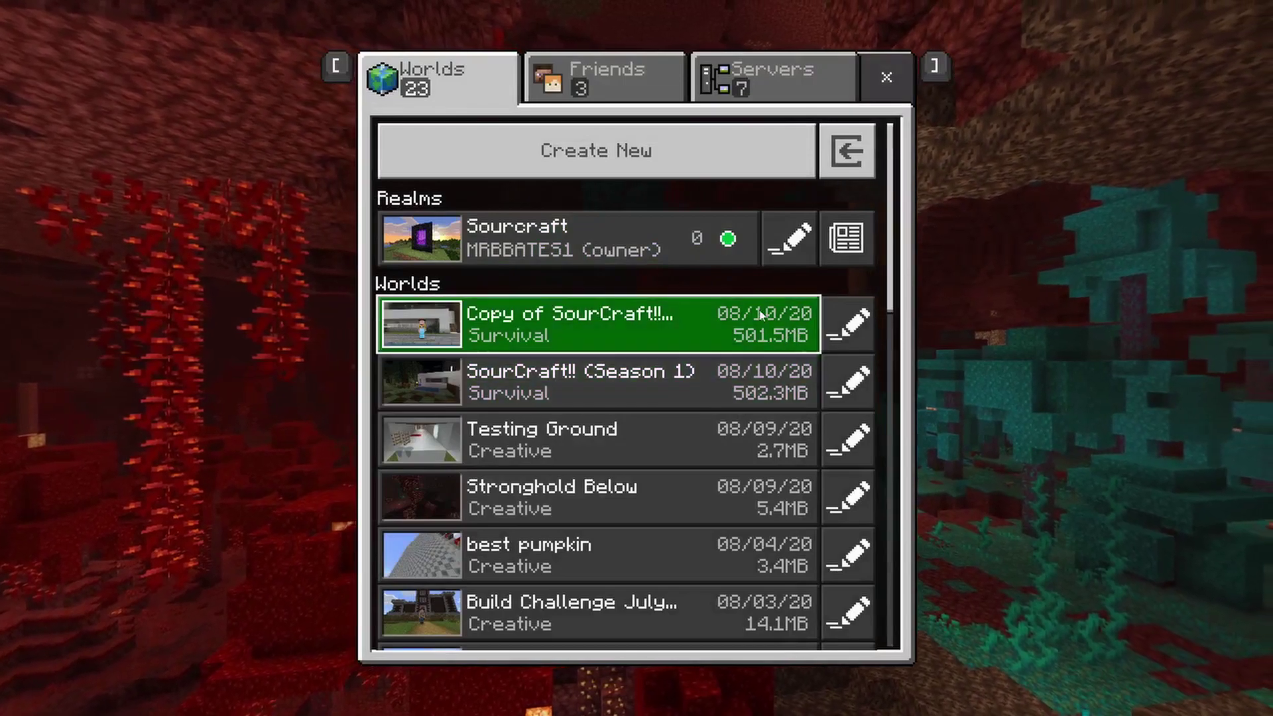
click(515, 247)
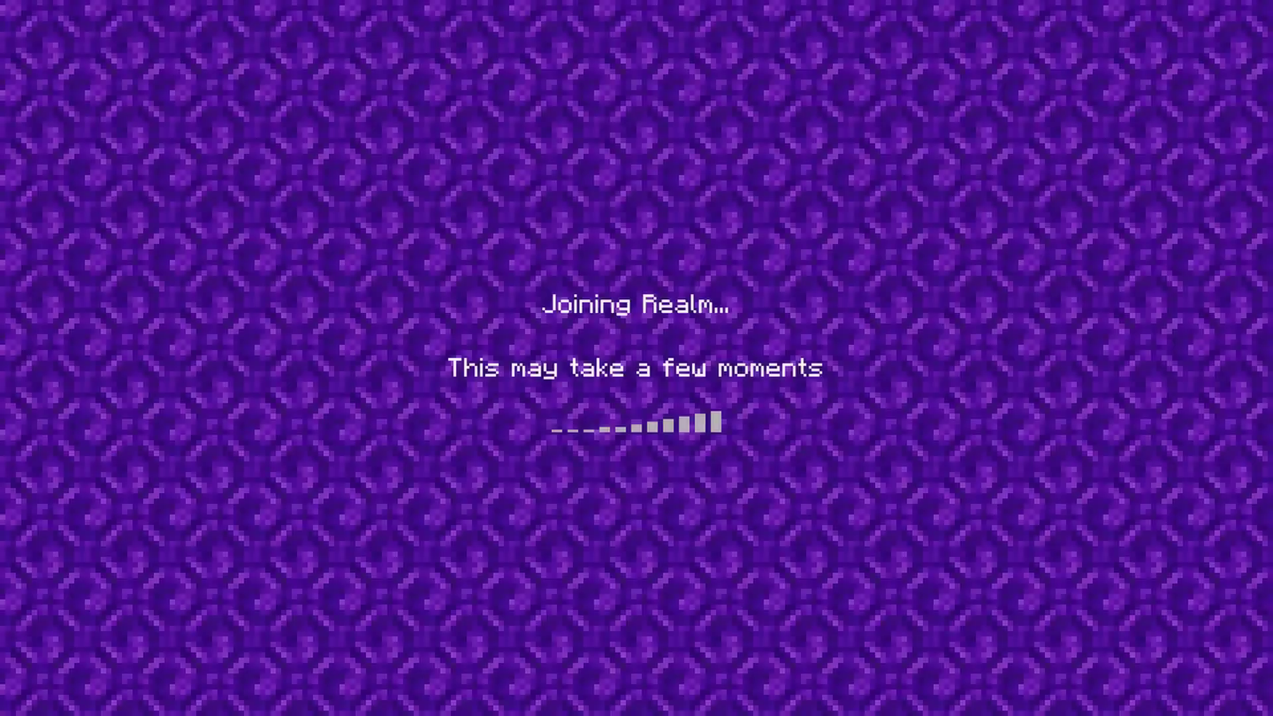